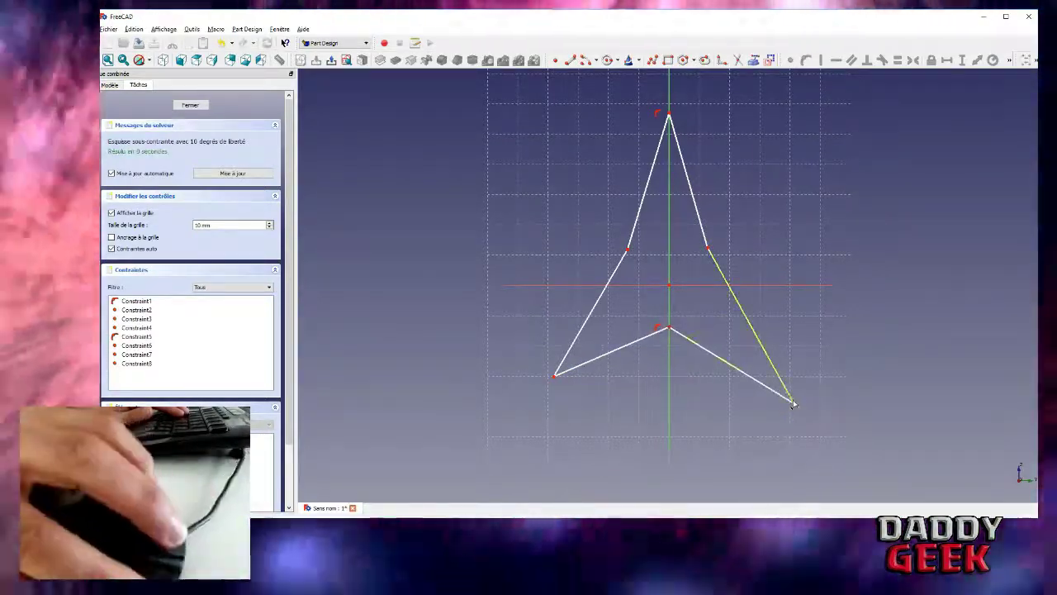
Step: Reshape the six-sided outline into a roughly symmetric three-pointed star by moving its right inner corner and both lower tips
{"action": "mouse_move", "coordinate": [792, 403]}
{"action": "left_mouse_down"}
{"action": "mouse_move", "coordinate": [802, 363]}
{"action": "mouse_move", "coordinate": [790, 371]}
{"action": "left_mouse_up"}
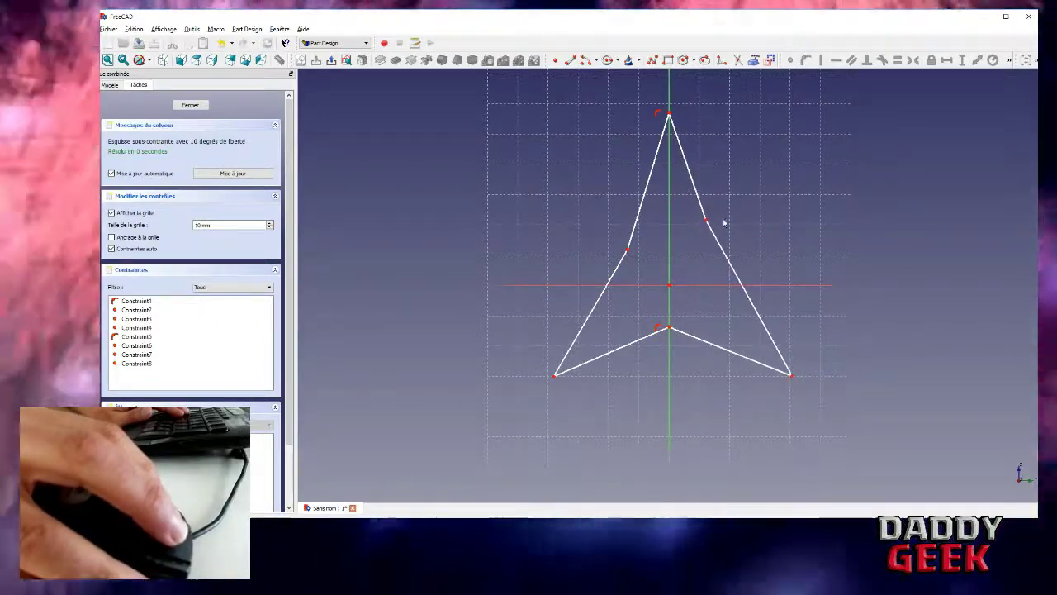
{"action": "left_click_drag", "start_coordinate": [707, 221], "coordinate": [710, 256]}
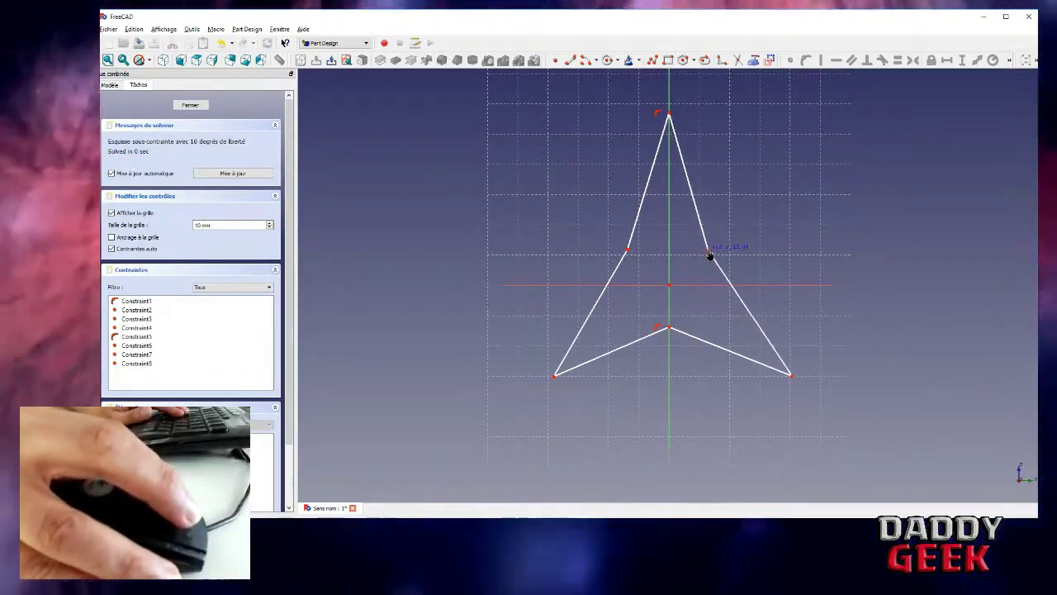
{"action": "left_click_drag", "start_coordinate": [555, 380], "coordinate": [542, 360]}
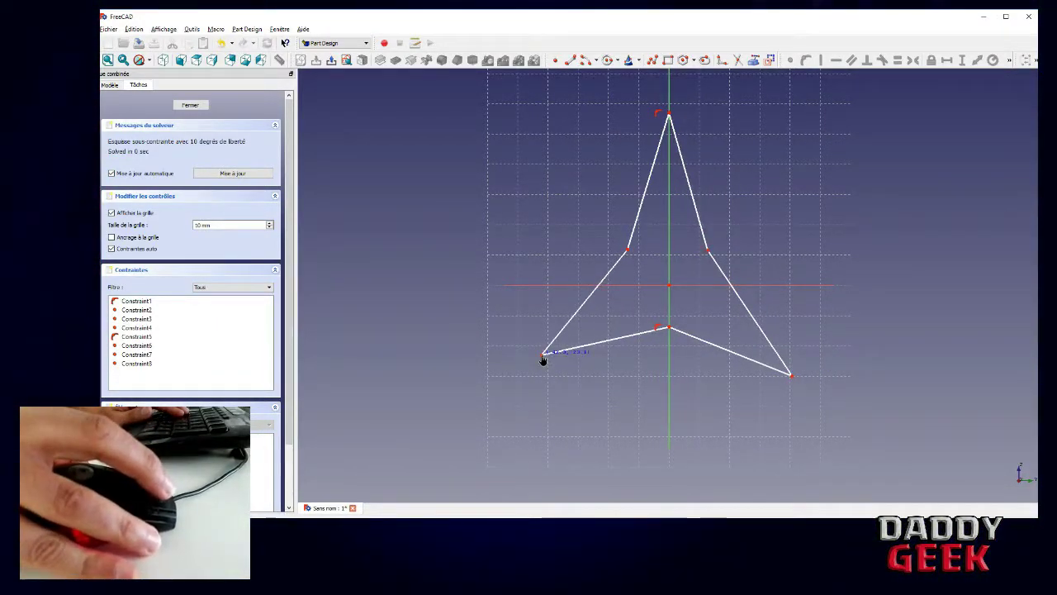
{"action": "mouse_move", "coordinate": [792, 380]}
{"action": "left_mouse_down"}
{"action": "mouse_move", "coordinate": [827, 364]}
{"action": "mouse_move", "coordinate": [814, 359]}
{"action": "left_mouse_up"}
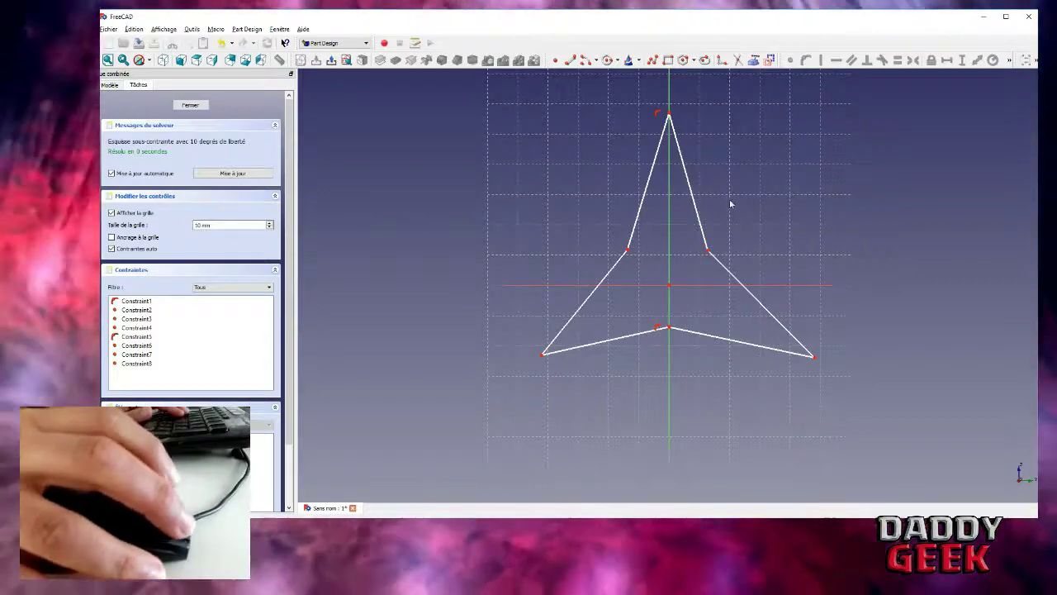
Step: Constrain the angle between the two edges meeting at the star's right inner corner to 150°
{"action": "left_click", "coordinate": [688, 183]}
{"action": "left_click", "coordinate": [735, 281]}
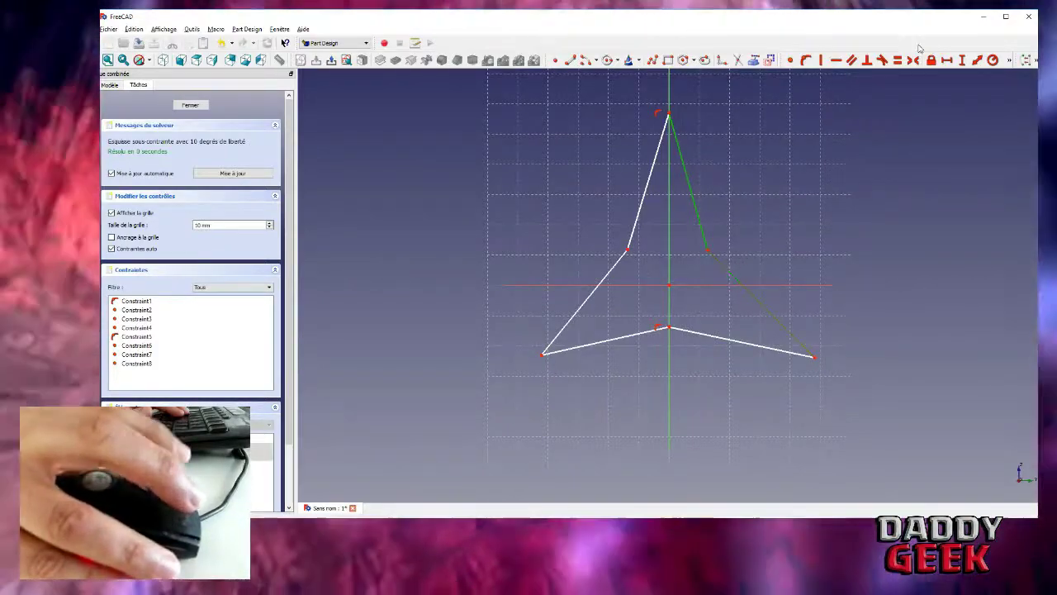
{"action": "left_click", "coordinate": [1009, 61]}
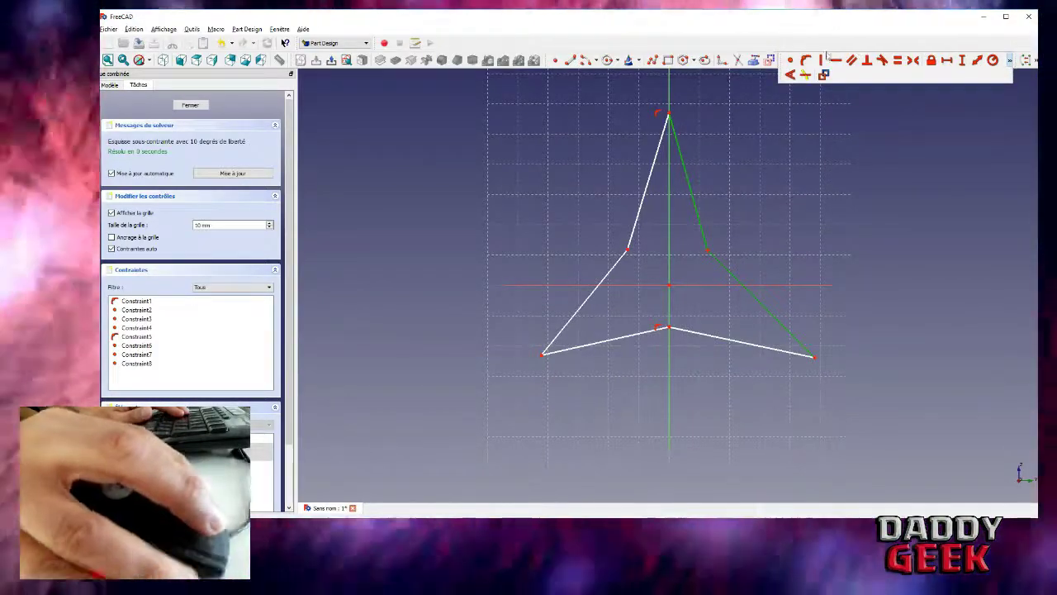
{"action": "left_click", "coordinate": [791, 74]}
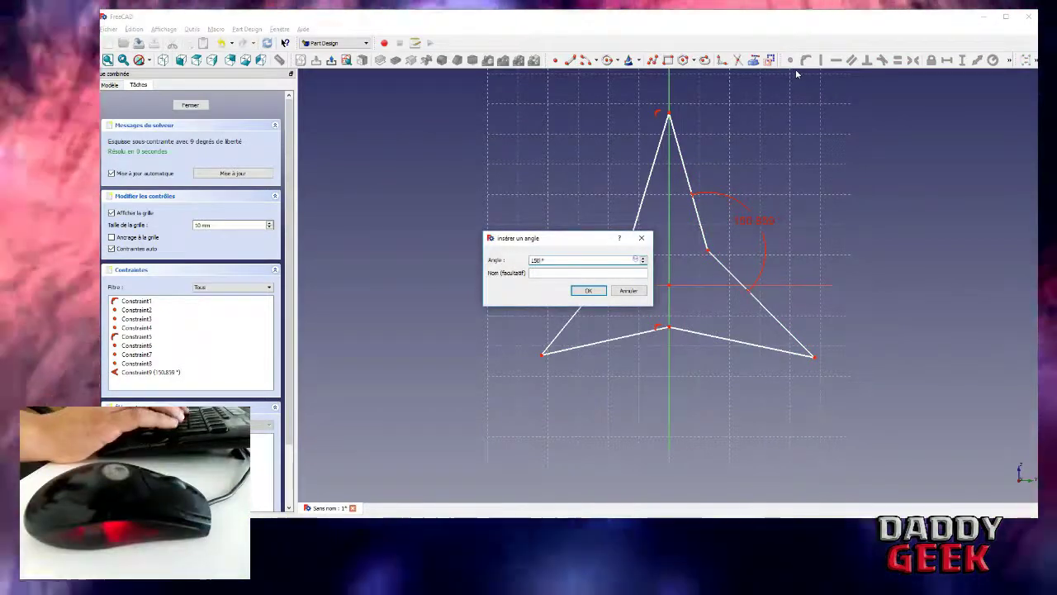
{"action": "type", "text": "150"}
{"action": "key", "text": "Return"}
Step: Constrain the angle between the two edges meeting at the star's left inner corner to 150°
{"action": "left_click", "coordinate": [614, 266]}
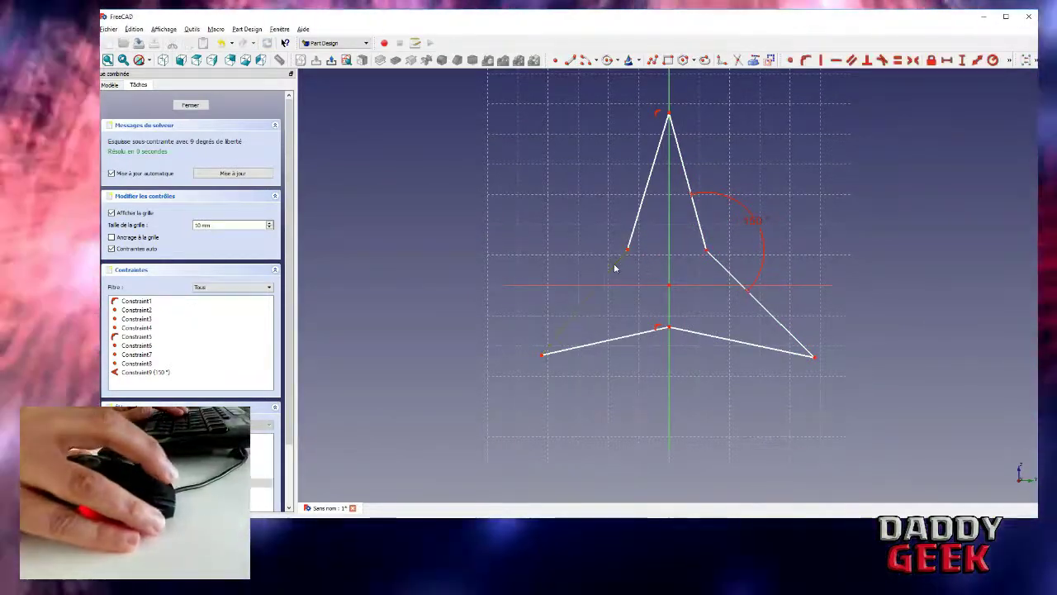
{"action": "left_click", "coordinate": [631, 241]}
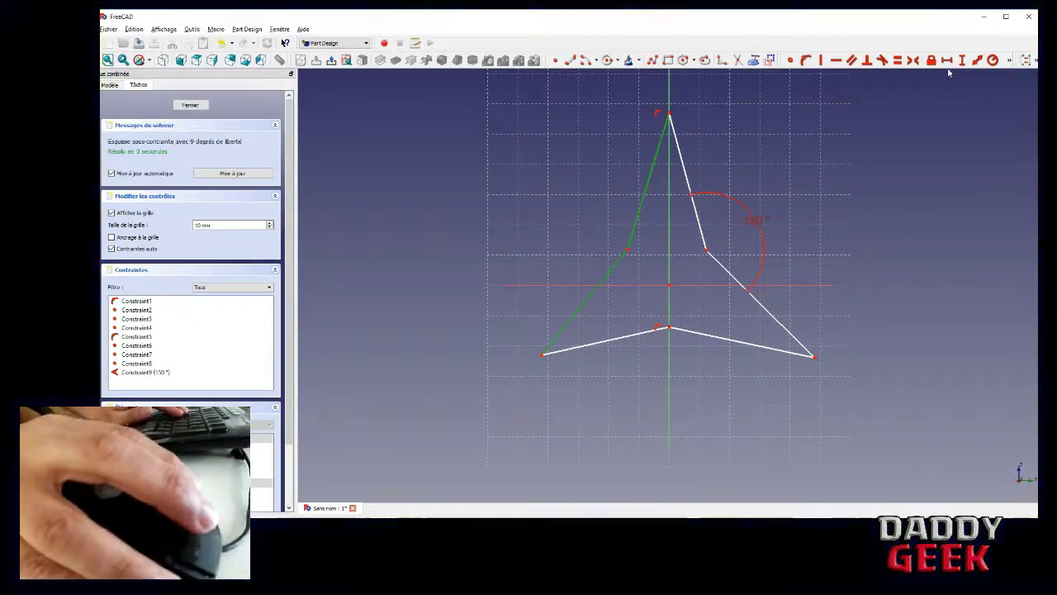
{"action": "left_click", "coordinate": [1010, 61]}
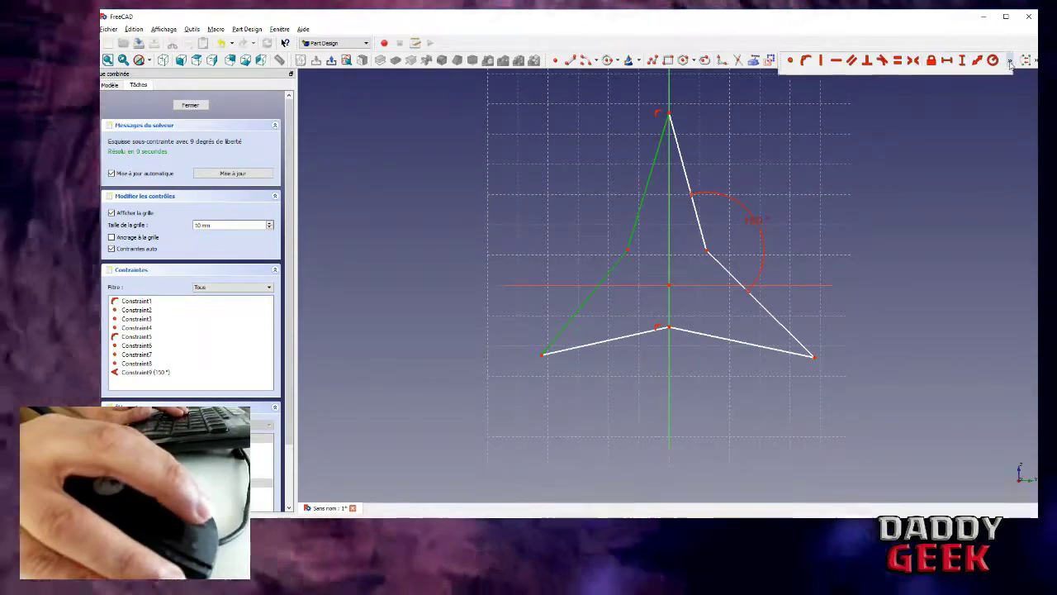
{"action": "left_click", "coordinate": [789, 75]}
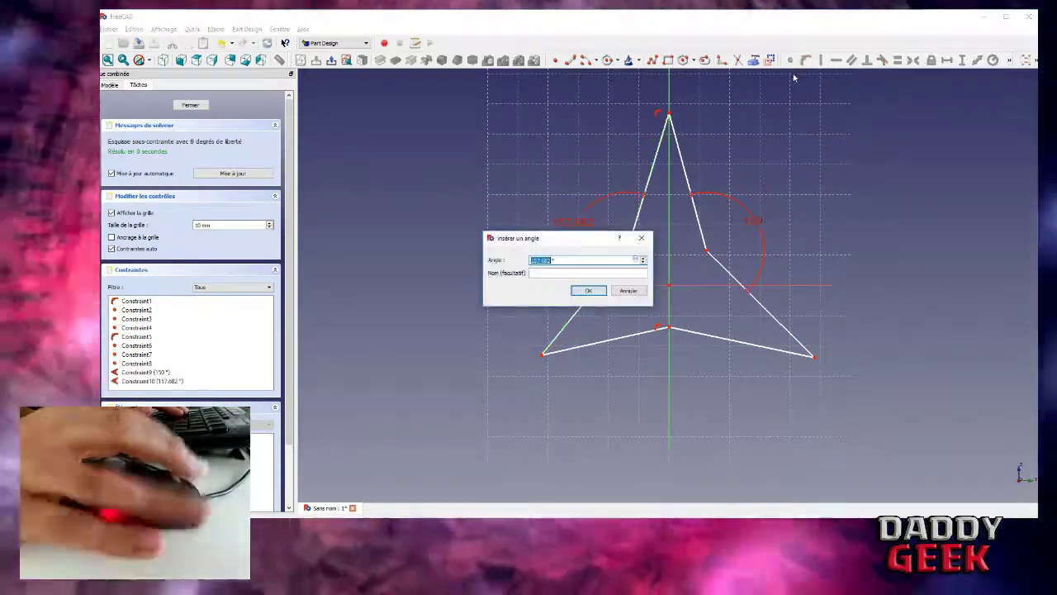
{"action": "type", "text": "150"}
{"action": "key", "text": "Return"}
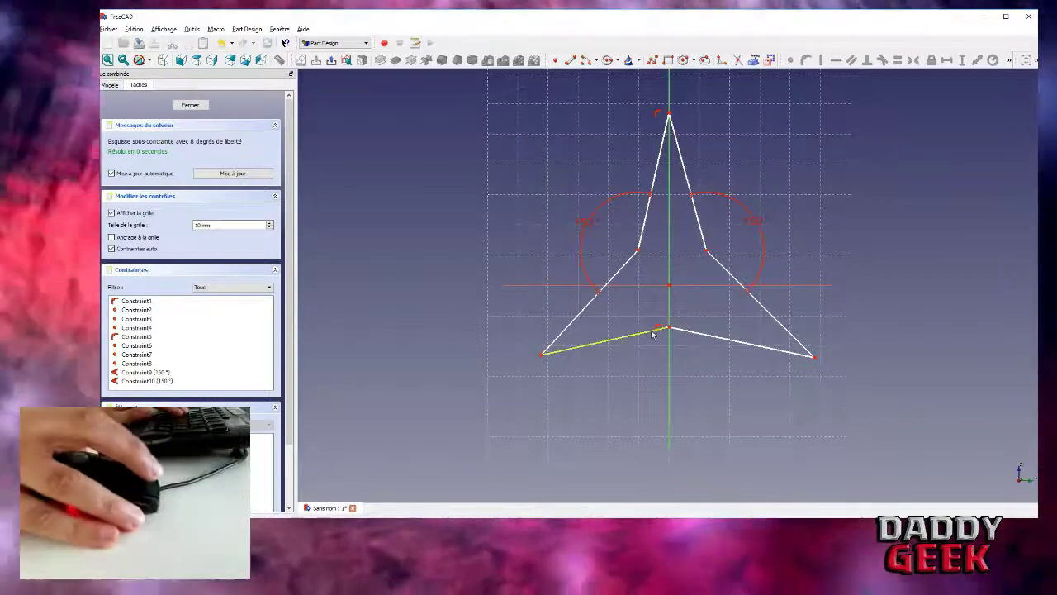
Step: Constrain the angle between the two lower edges meeting on the vertical axis to 150°
{"action": "left_click", "coordinate": [653, 331]}
{"action": "left_click", "coordinate": [691, 334]}
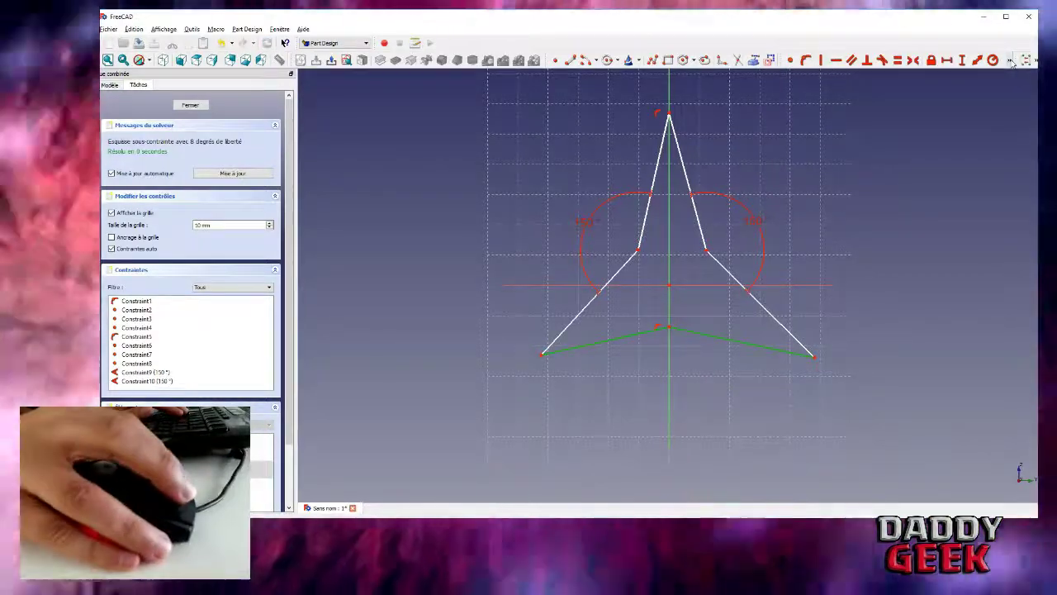
{"action": "left_click", "coordinate": [790, 74]}
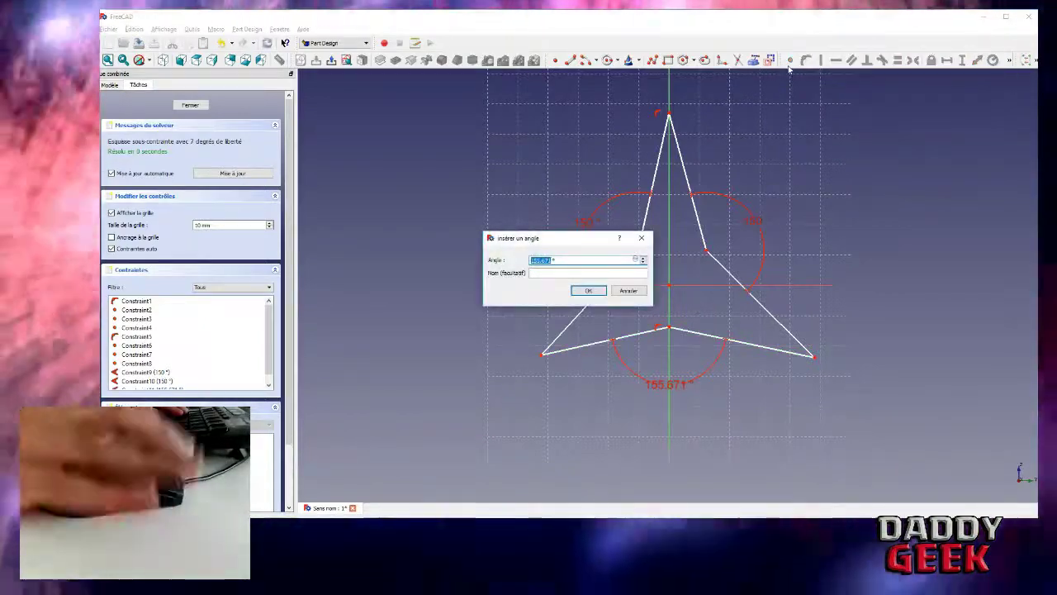
{"action": "type", "text": "150"}
{"action": "key", "text": "Return"}
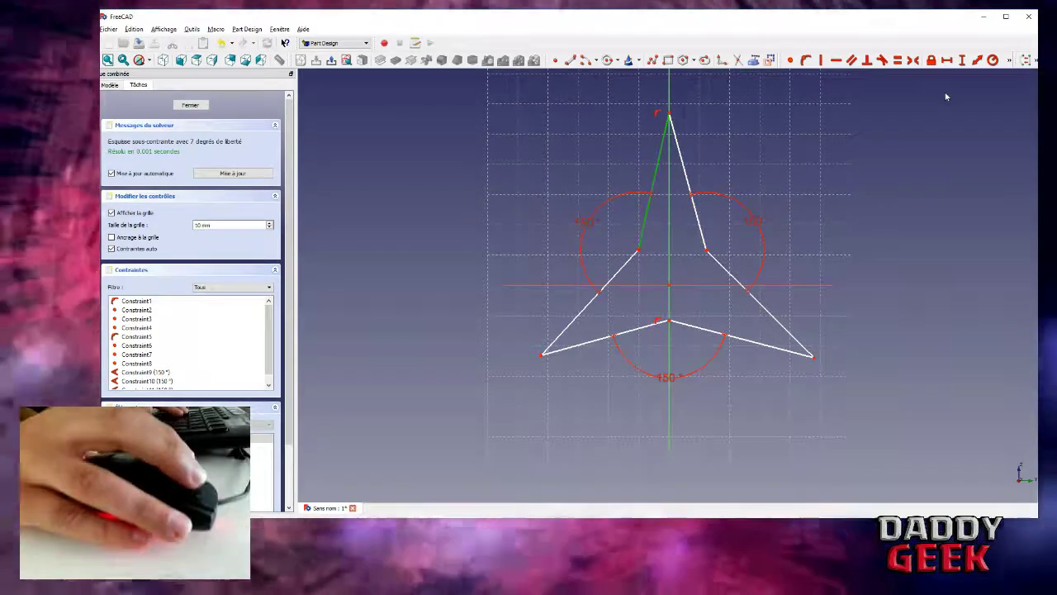
Step: Constrain the lengths of both edges meeting at the star's upper tip to 50 mm each
{"action": "left_click", "coordinate": [977, 62]}
{"action": "type", "text": "80"}
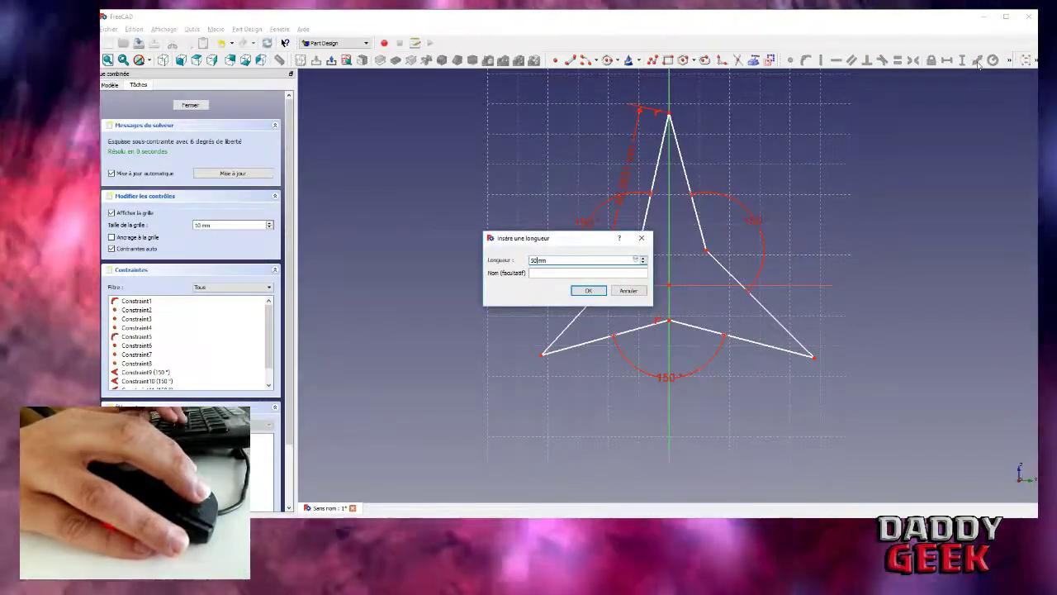
{"action": "key", "text": "Return"}
{"action": "left_click", "coordinate": [699, 223]}
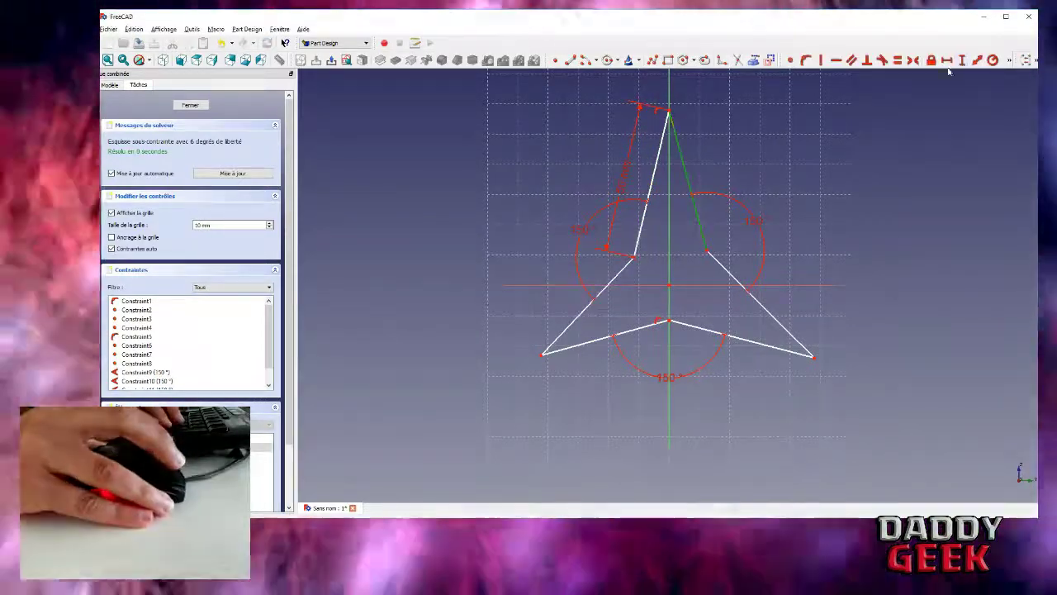
{"action": "left_click", "coordinate": [977, 63]}
{"action": "type", "text": "50"}
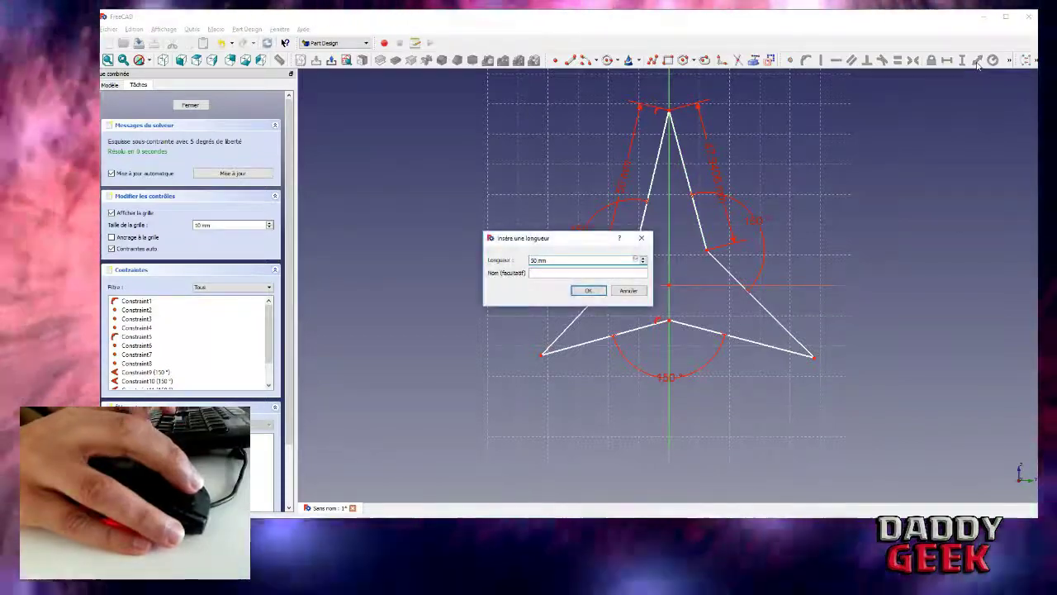
{"action": "key", "text": "Return"}
Step: Constrain the lengths of both edges of the star's lower right arm to 50 mm each
{"action": "left_click", "coordinate": [743, 290]}
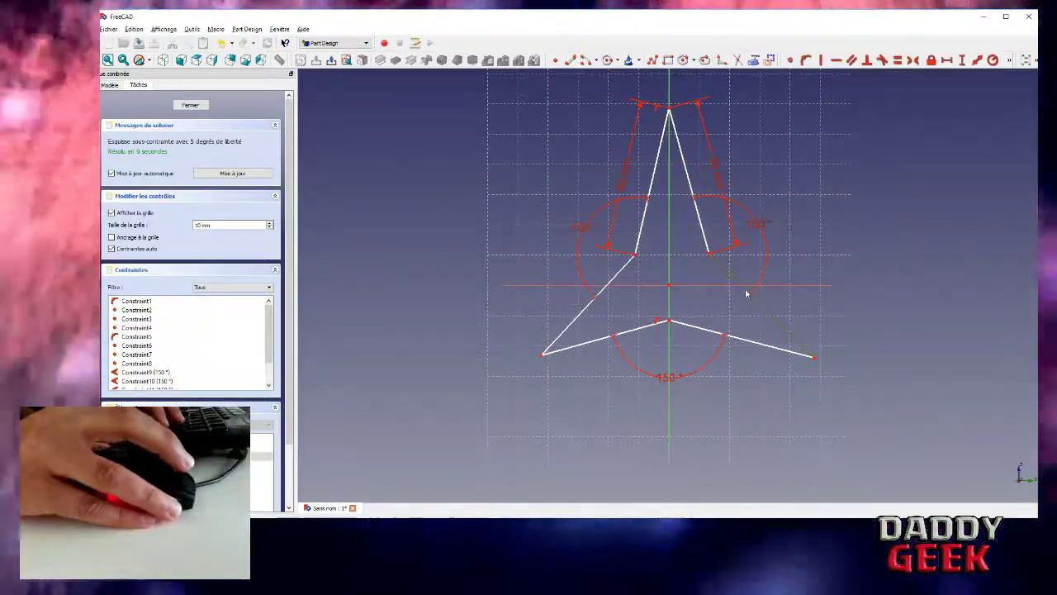
{"action": "left_click", "coordinate": [977, 63]}
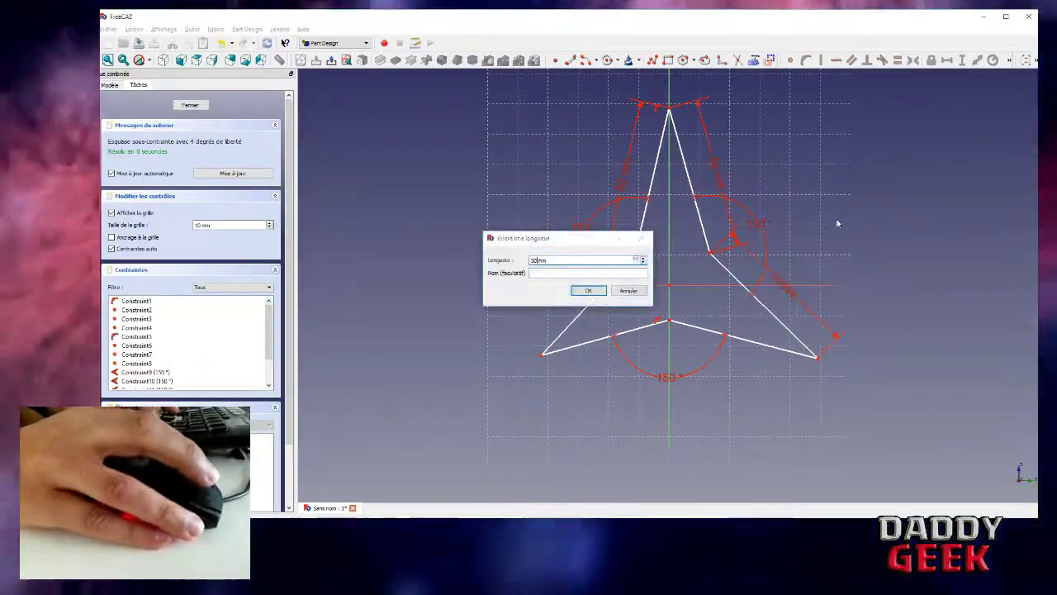
{"action": "key", "text": "Return"}
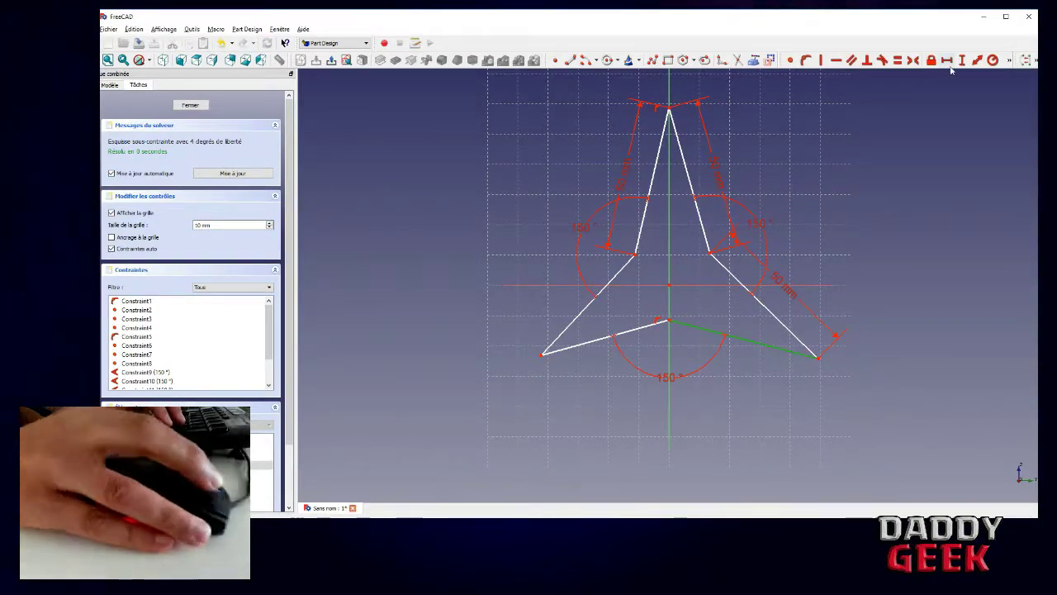
{"action": "left_click", "coordinate": [977, 63]}
{"action": "left_click", "coordinate": [588, 289]}
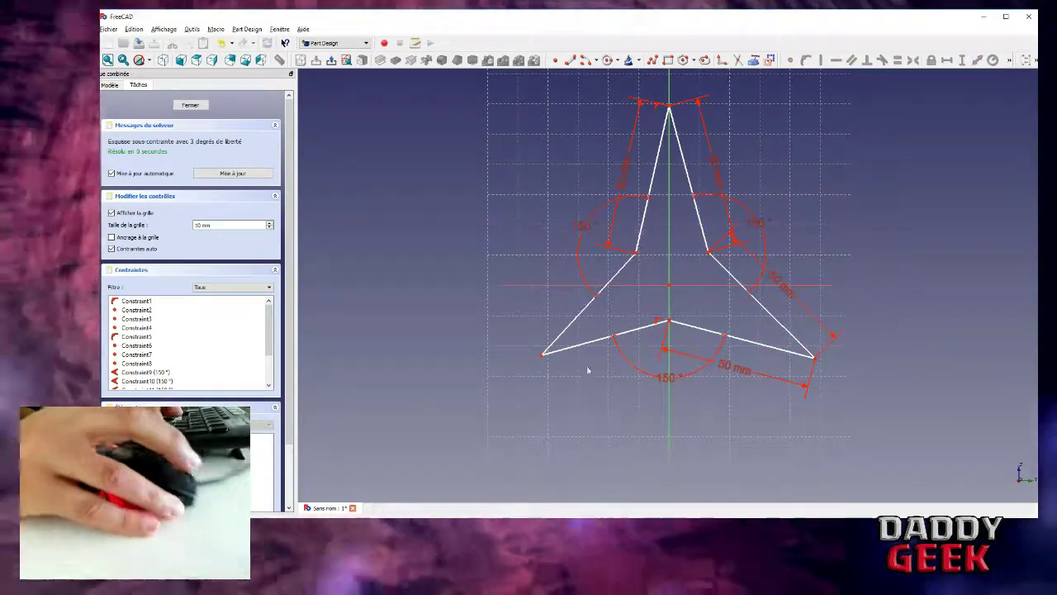
Step: Constrain the lengths of both edges of the star's lower left arm to 50 mm each
{"action": "left_click", "coordinate": [602, 343]}
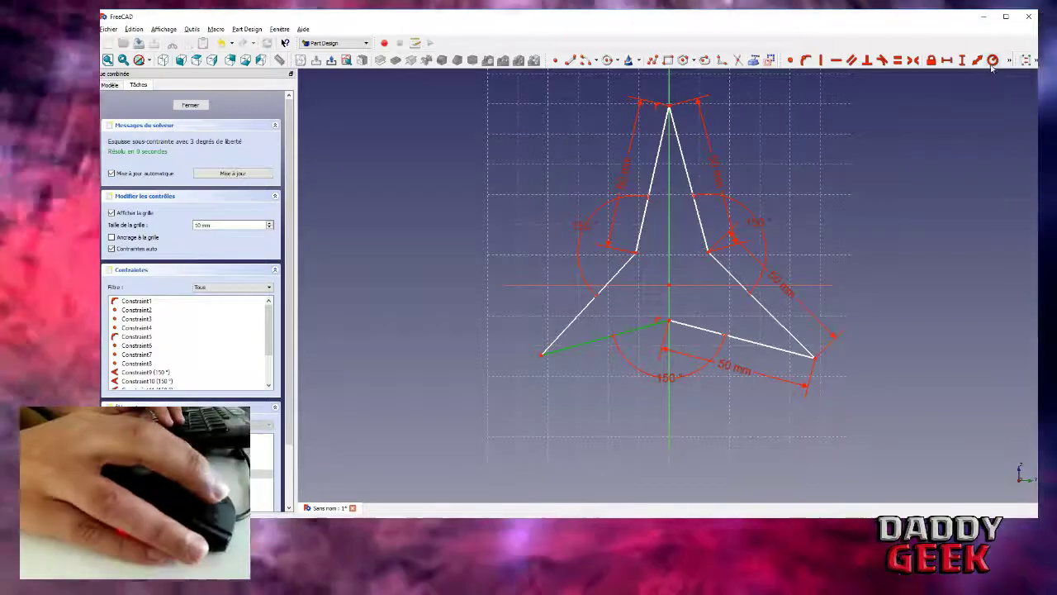
{"action": "left_click", "coordinate": [976, 61]}
{"action": "type", "text": "50"}
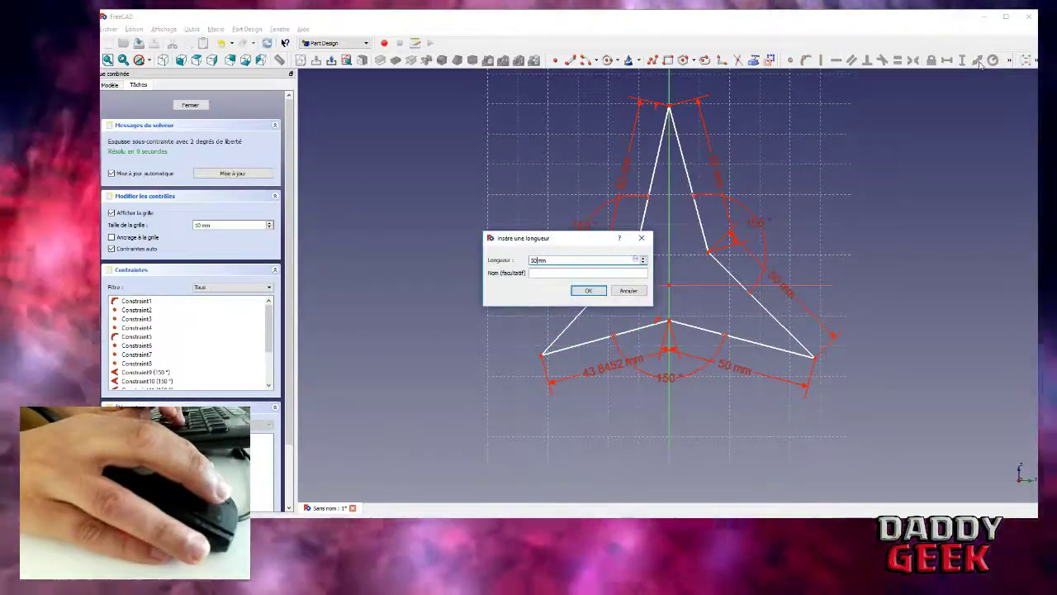
{"action": "left_click", "coordinate": [590, 290]}
{"action": "left_click", "coordinate": [593, 289]}
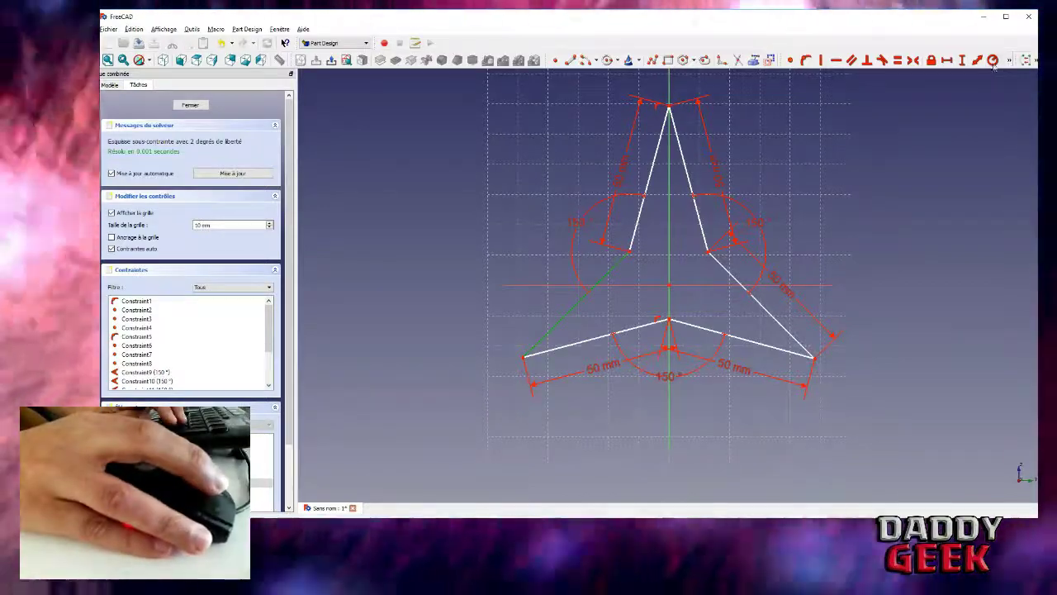
{"action": "left_click", "coordinate": [978, 63]}
{"action": "key", "text": "Return"}
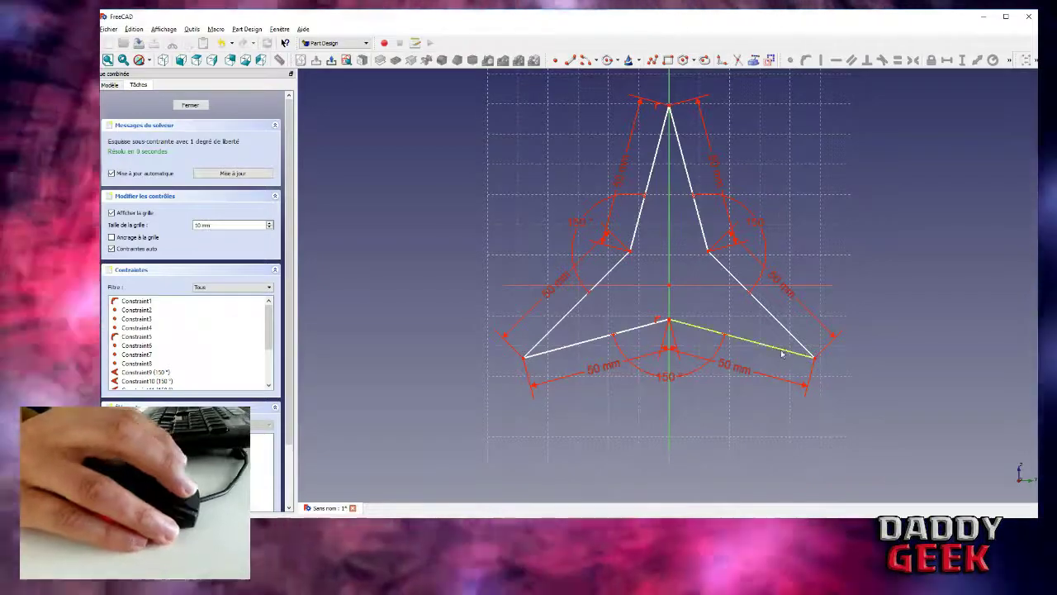
Step: Shift the constrained star slightly down along the vertical axis and close the sketch
{"action": "mouse_move", "coordinate": [784, 351]}
{"action": "left_mouse_down"}
{"action": "mouse_move", "coordinate": [788, 375]}
{"action": "mouse_move", "coordinate": [786, 363]}
{"action": "left_mouse_up"}
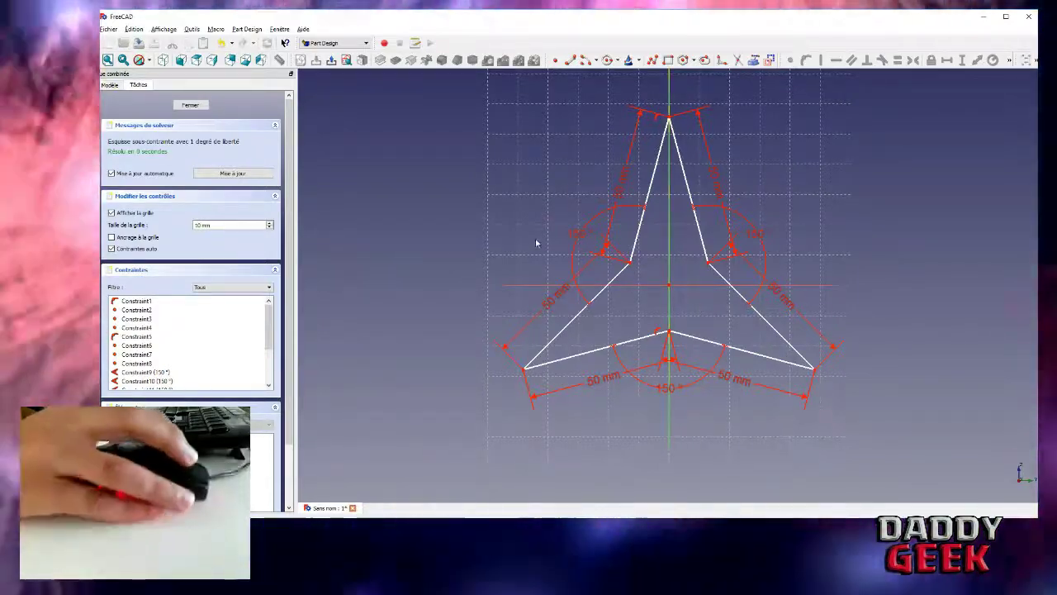
{"action": "left_click", "coordinate": [191, 105]}
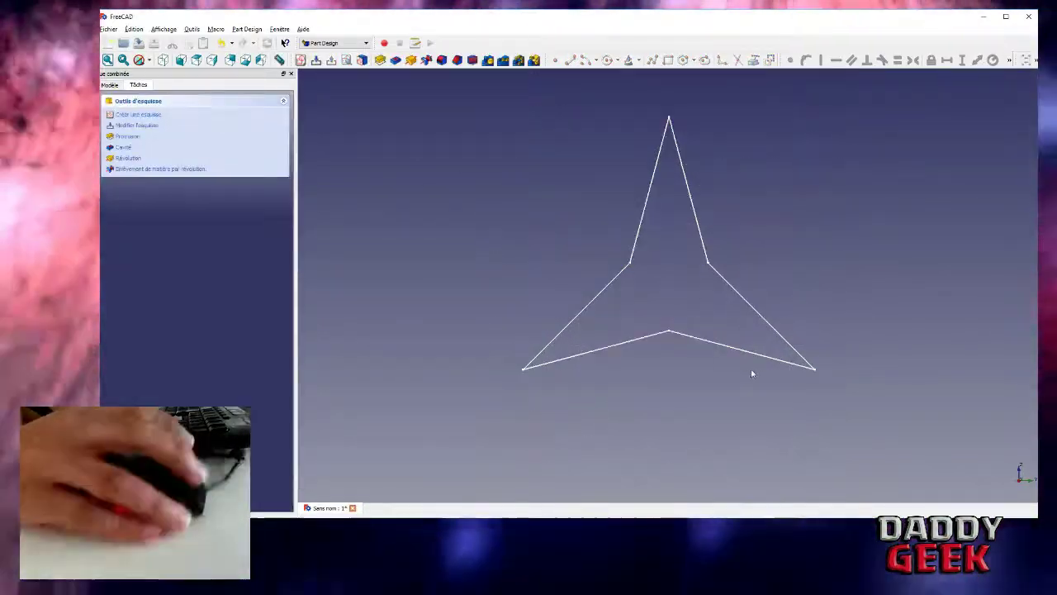
Step: Pad the star sketch to a length of 6 mm
{"action": "mouse_move", "coordinate": [725, 377]}
{"action": "middle_mouse_down"}
{"action": "mouse_move", "coordinate": [674, 312]}
{"action": "mouse_move", "coordinate": [723, 316]}
{"action": "middle_mouse_up"}
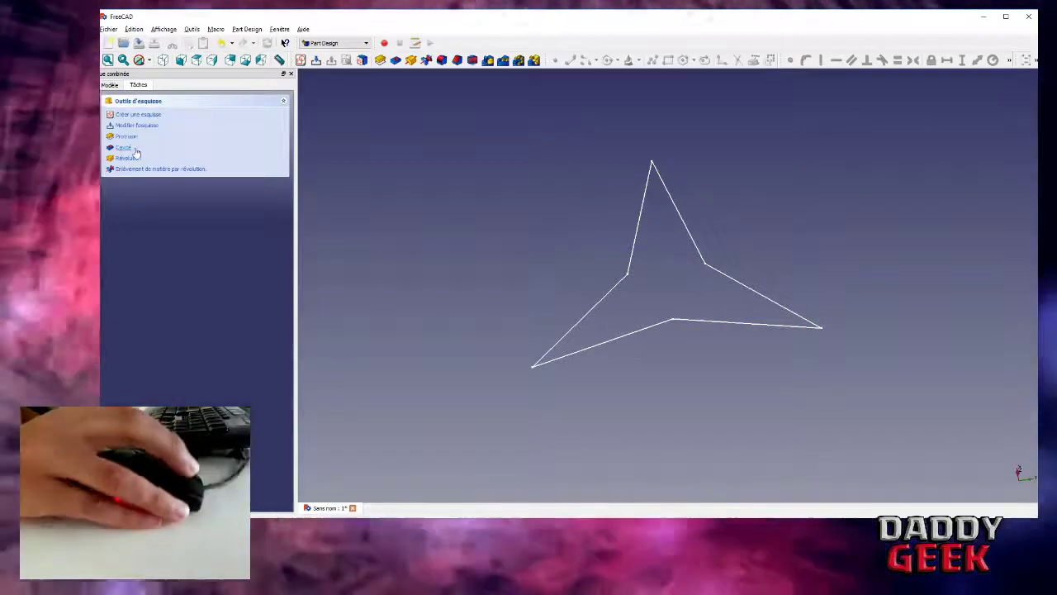
{"action": "left_click", "coordinate": [136, 136]}
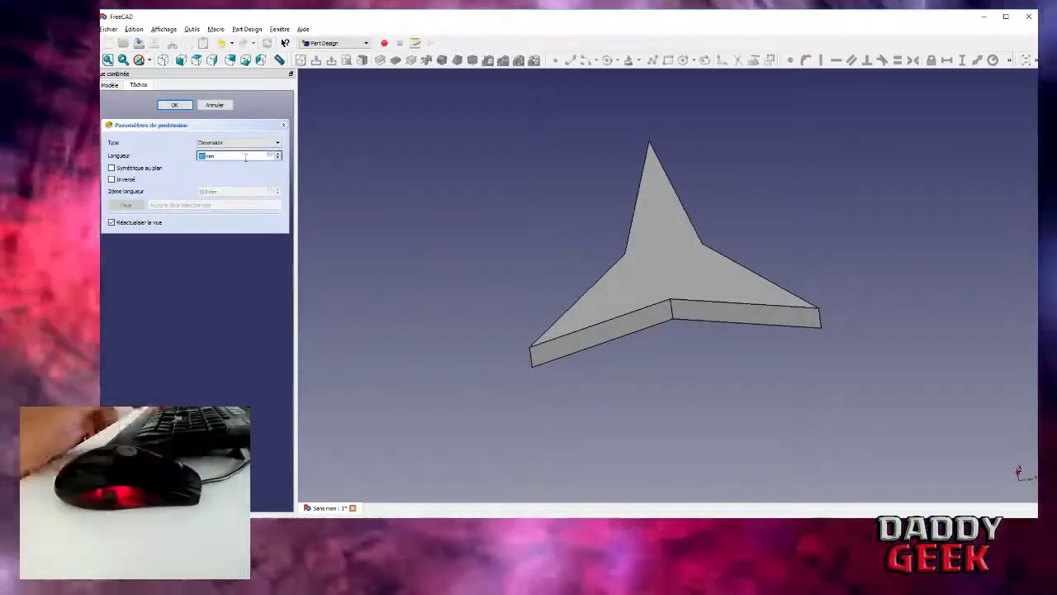
{"action": "type", "text": "6"}
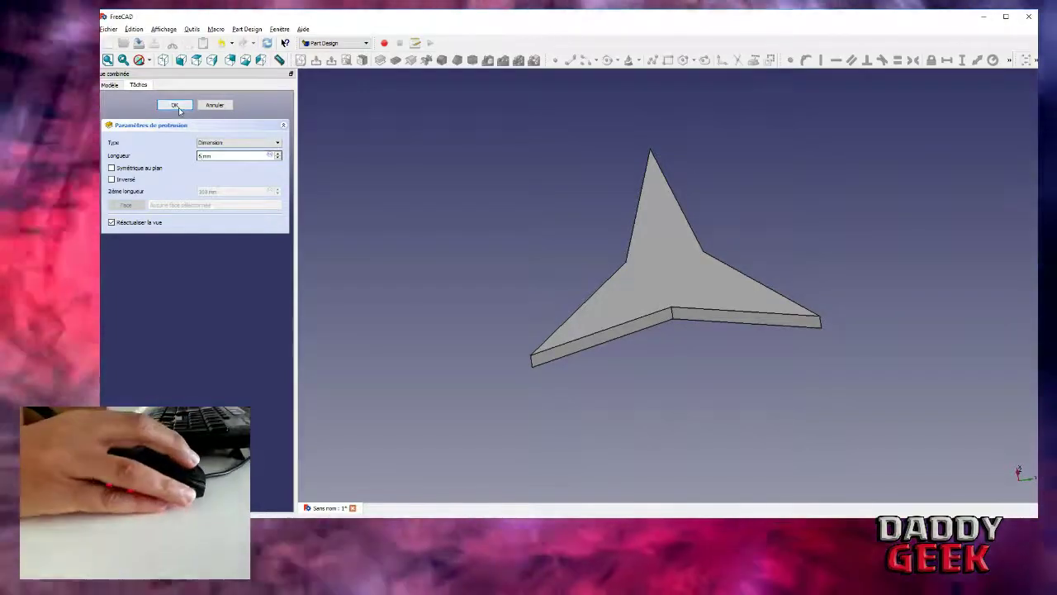
{"action": "left_click", "coordinate": [176, 106]}
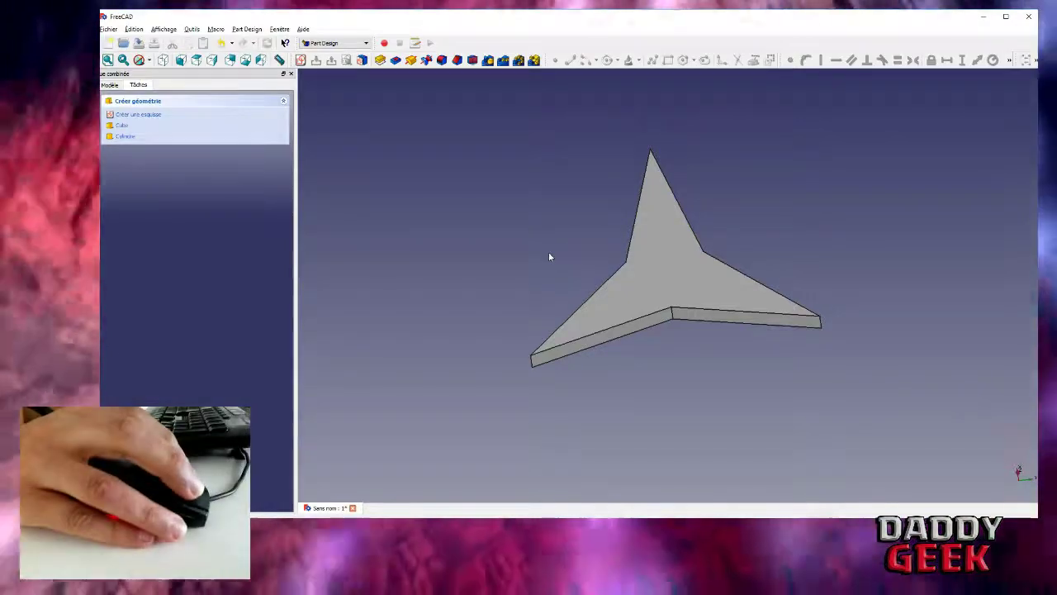
Step: Start a sketch on the star's front face and draw a circle of about 11 mm radius beside the upper arm's left side
{"action": "middle_click_drag", "start_coordinate": [549, 251], "coordinate": [518, 275]}
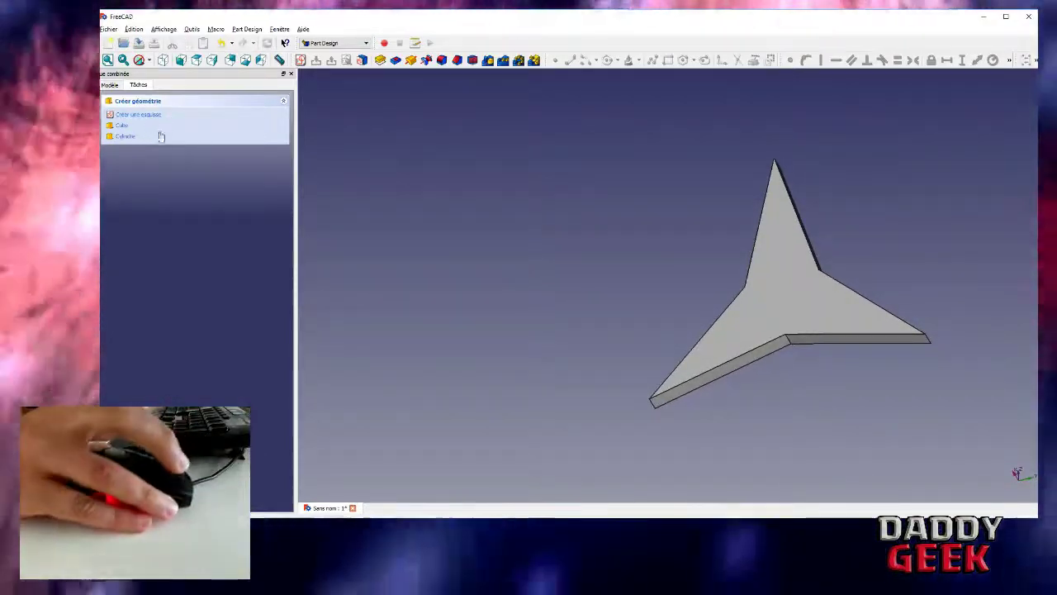
{"action": "left_click", "coordinate": [777, 307]}
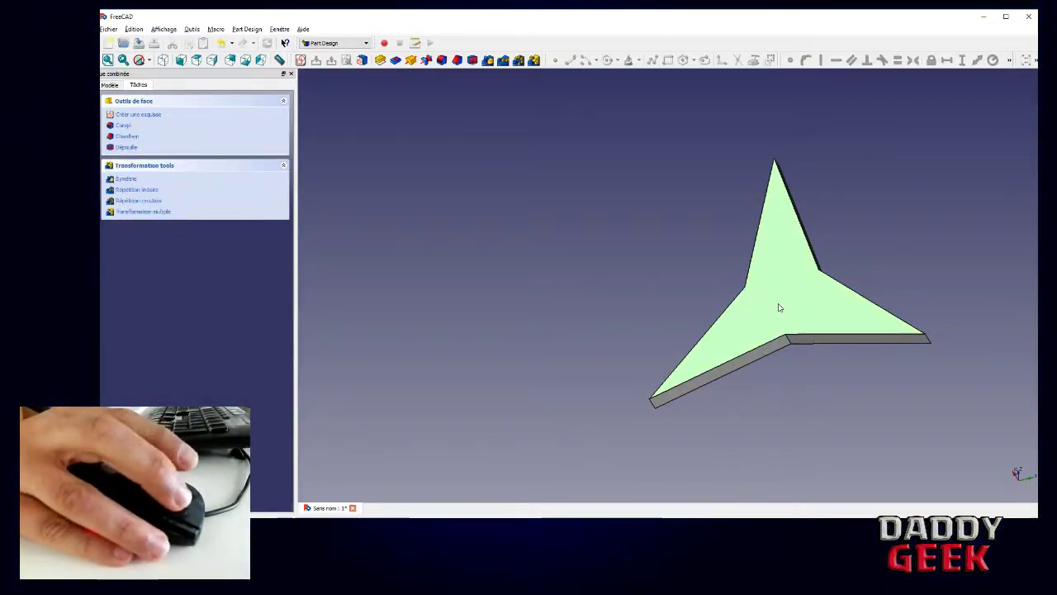
{"action": "middle_click", "coordinate": [778, 307]}
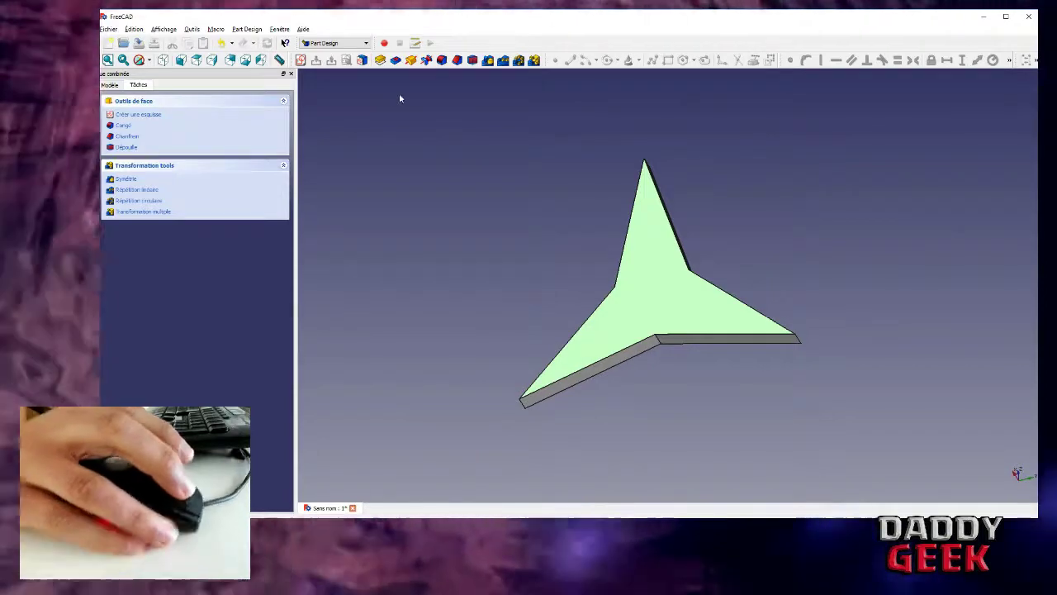
{"action": "left_click", "coordinate": [301, 61]}
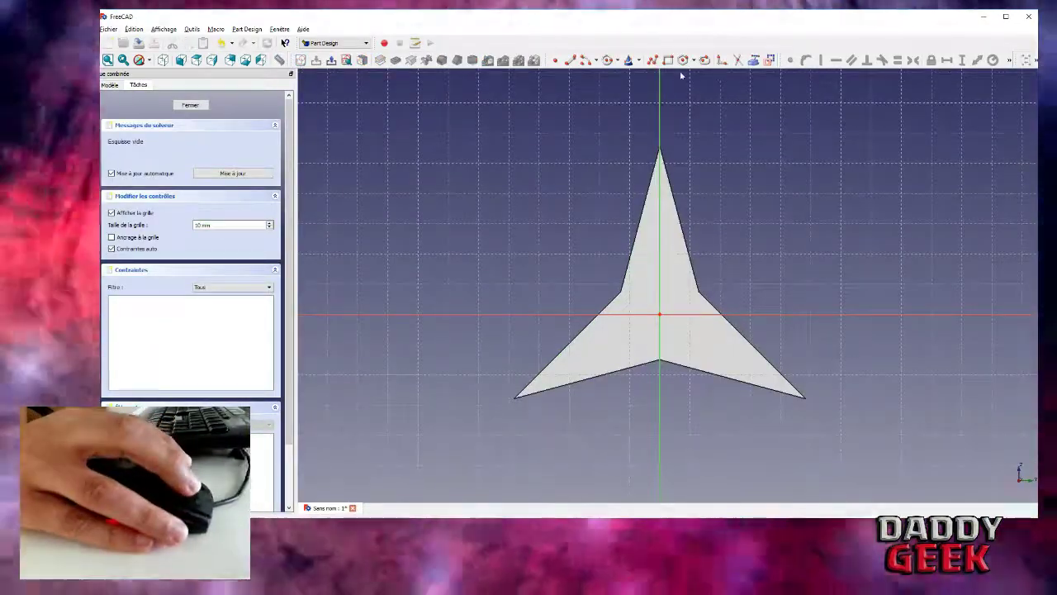
{"action": "left_click", "coordinate": [608, 60]}
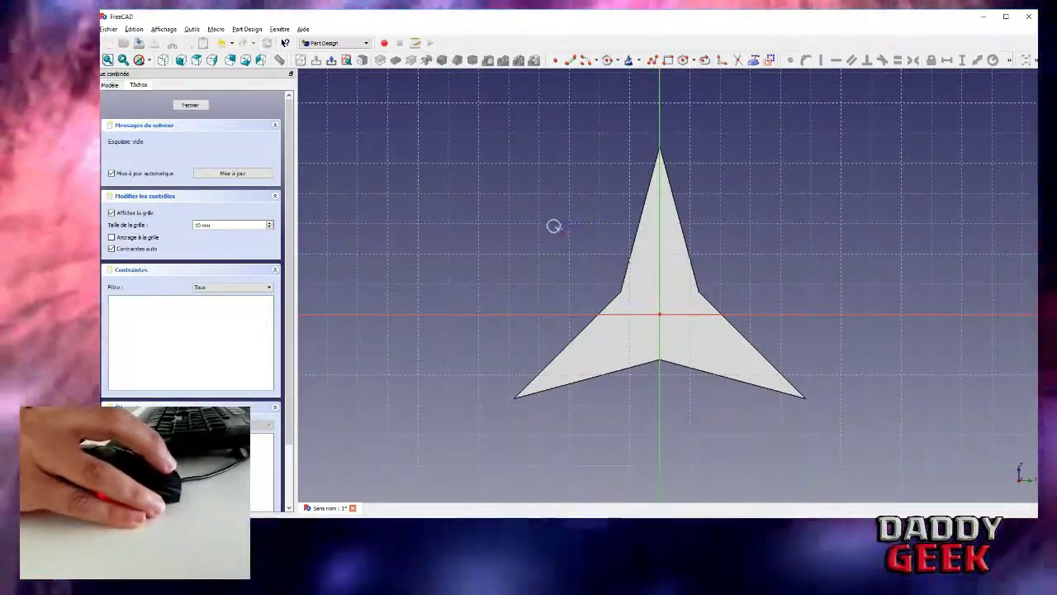
{"action": "left_click", "coordinate": [585, 246]}
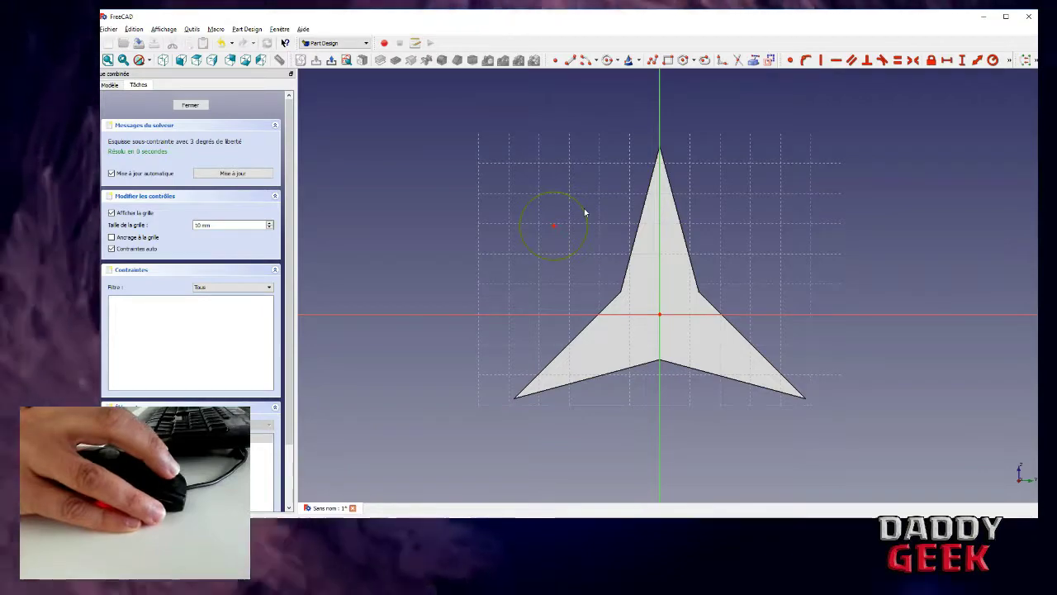
Step: Constrain the circle's radius to 23 mm
{"action": "left_click", "coordinate": [993, 60]}
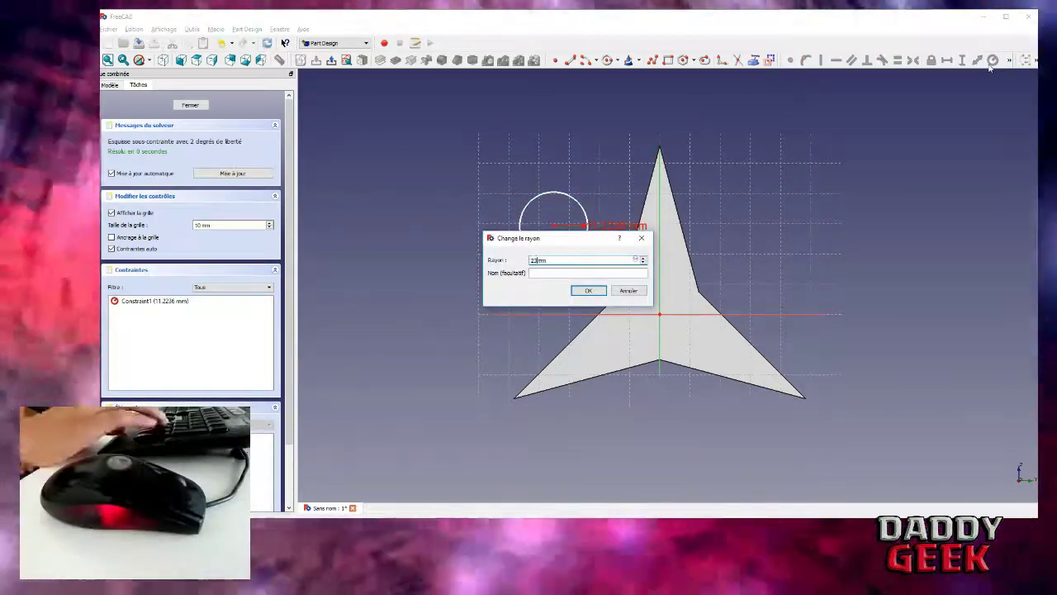
{"action": "type", "text": "23"}
{"action": "key", "text": "Return"}
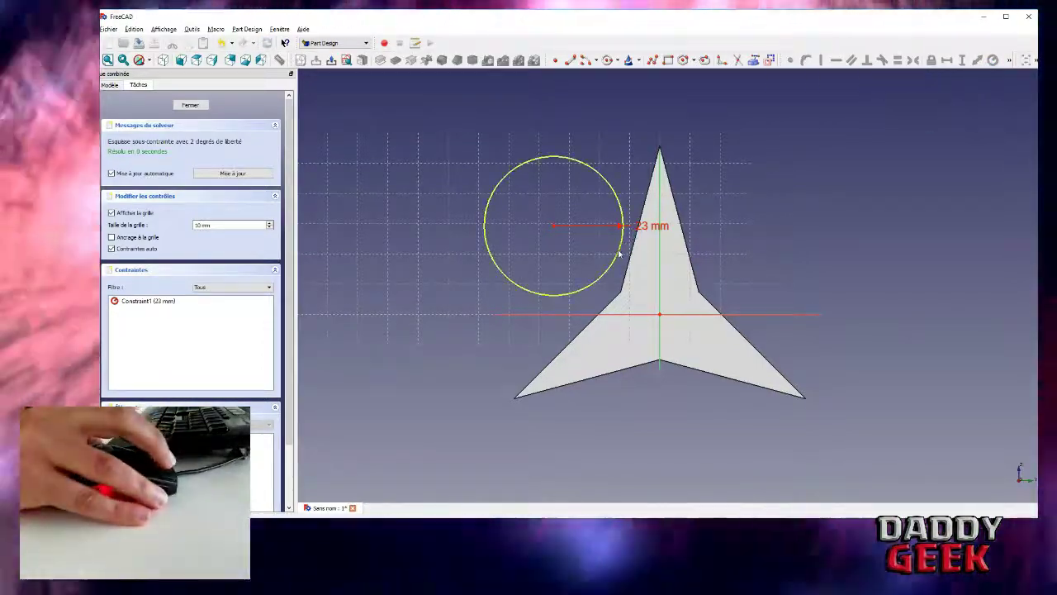
Step: Try to add a second radius constraint of 15 mm to the circle, and delete the existing radius constraint
{"action": "left_click", "coordinate": [991, 60]}
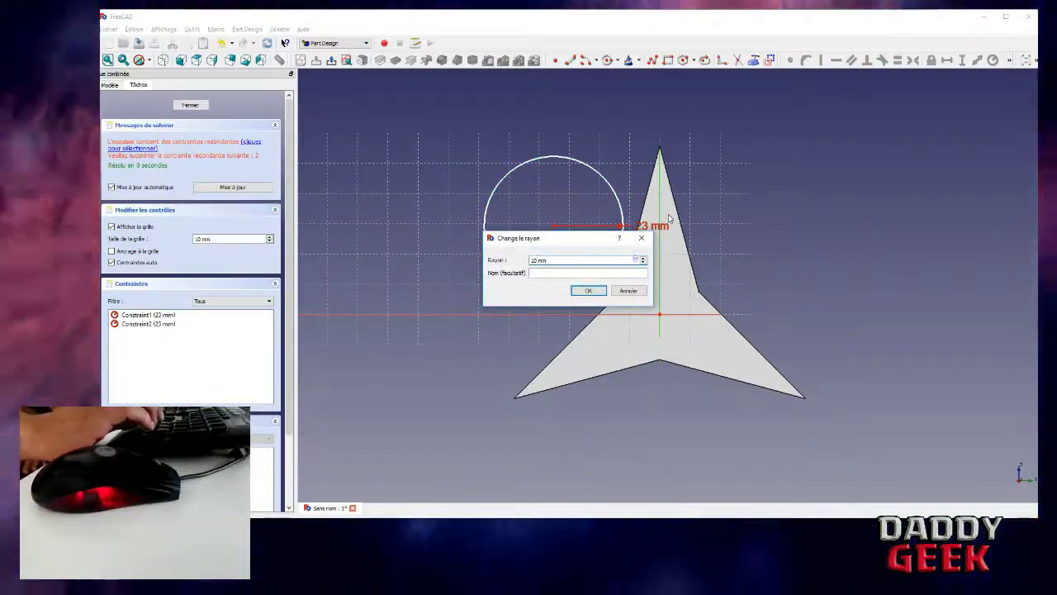
{"action": "key", "text": "Return"}
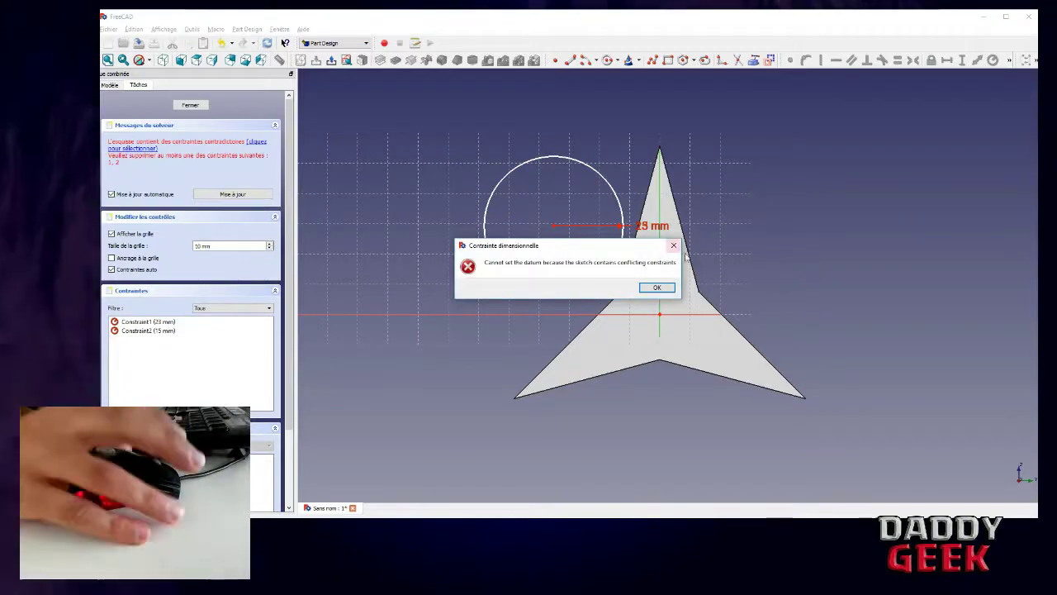
{"action": "left_click", "coordinate": [656, 287]}
{"action": "left_click", "coordinate": [623, 230]}
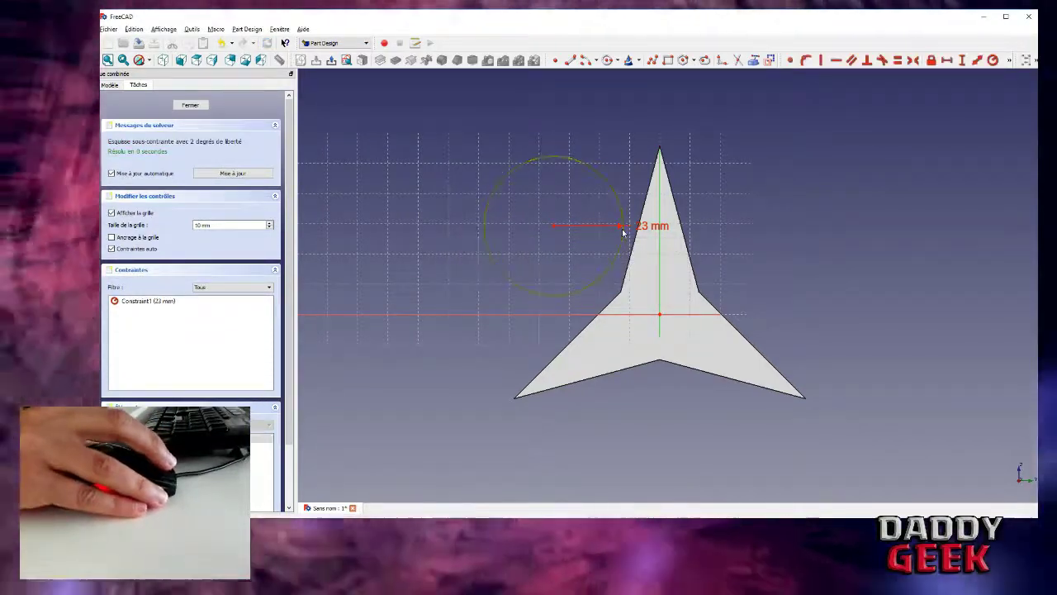
{"action": "left_click", "coordinate": [993, 61]}
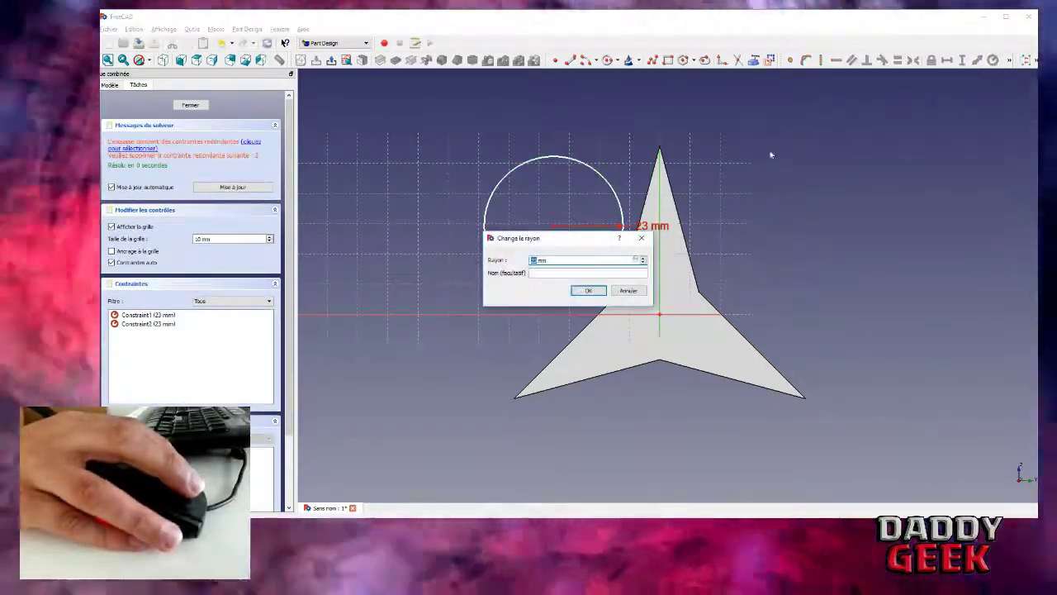
{"action": "left_click", "coordinate": [588, 290]}
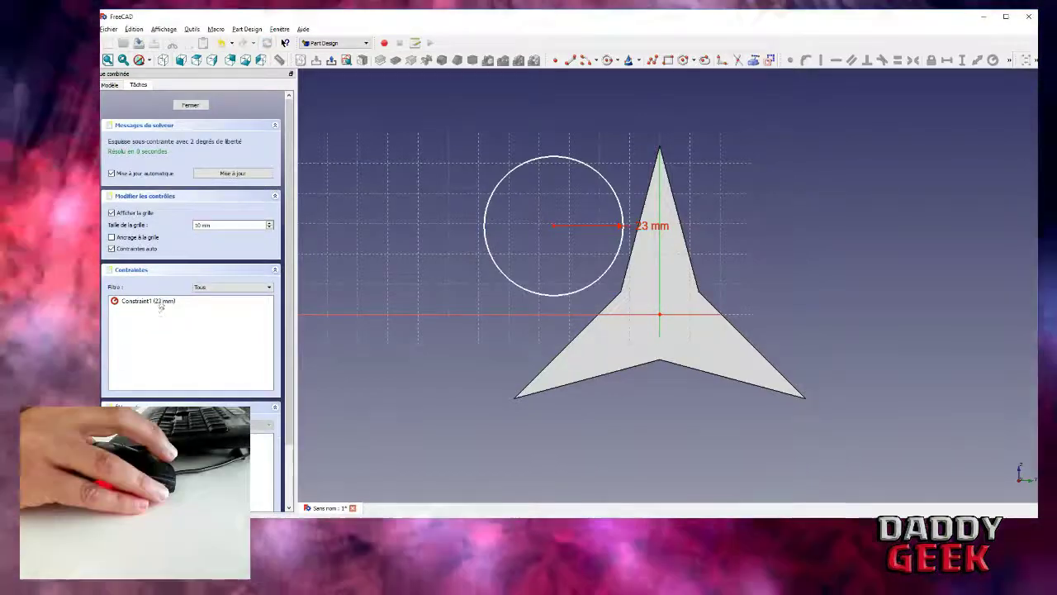
{"action": "left_click", "coordinate": [230, 300]}
{"action": "key", "text": "Delete"}
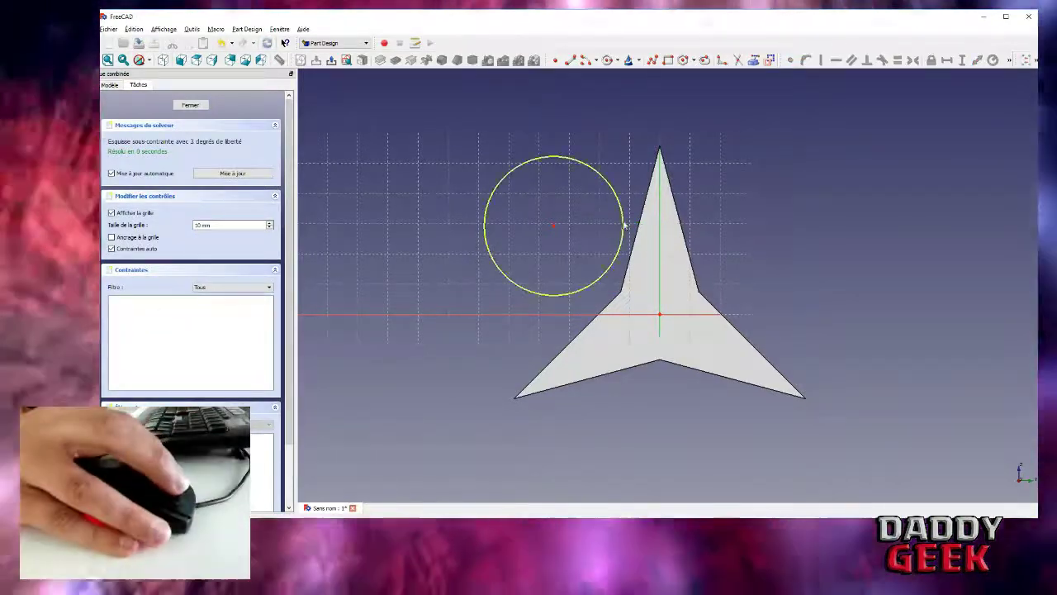
Step: Shrink the circle to about 12 mm radius and make its centre coincident with the sketch origin
{"action": "left_click", "coordinate": [622, 225]}
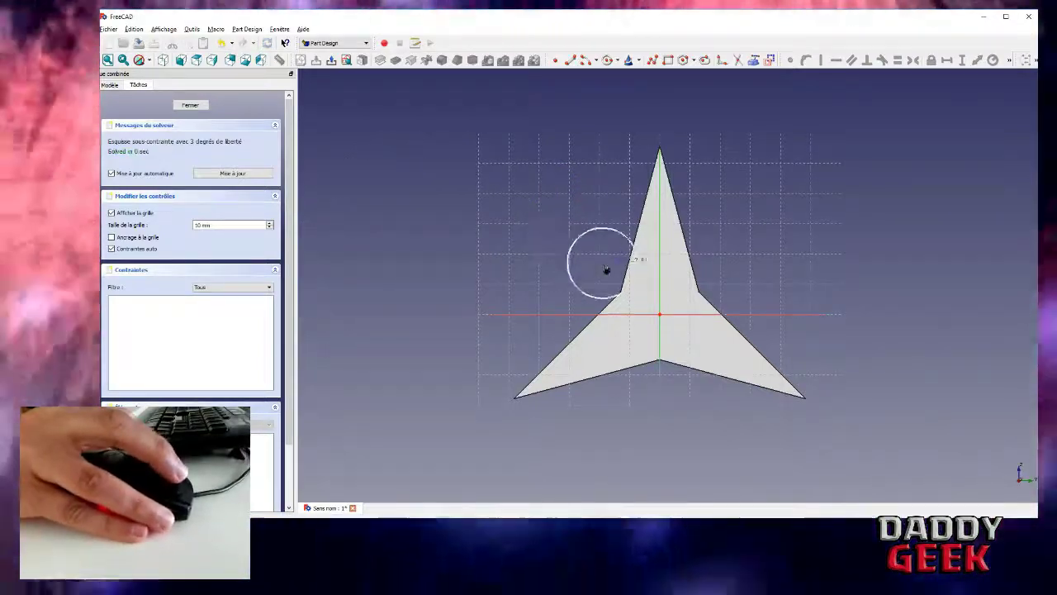
{"action": "left_click_drag", "start_coordinate": [607, 270], "coordinate": [642, 296]}
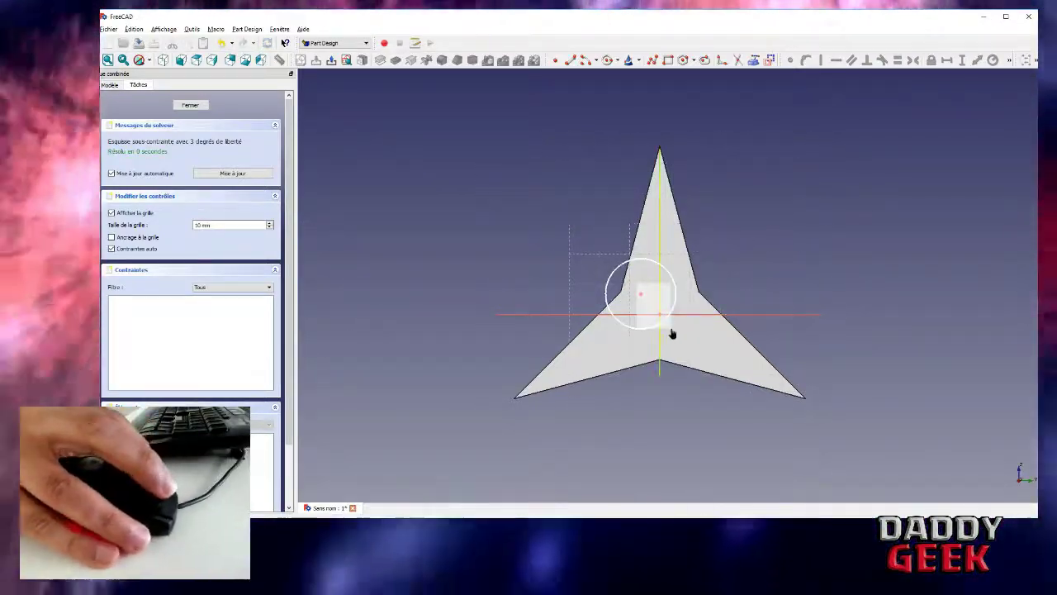
{"action": "left_click_drag", "start_coordinate": [671, 331], "coordinate": [675, 332]}
{"action": "left_click", "coordinate": [791, 62]}
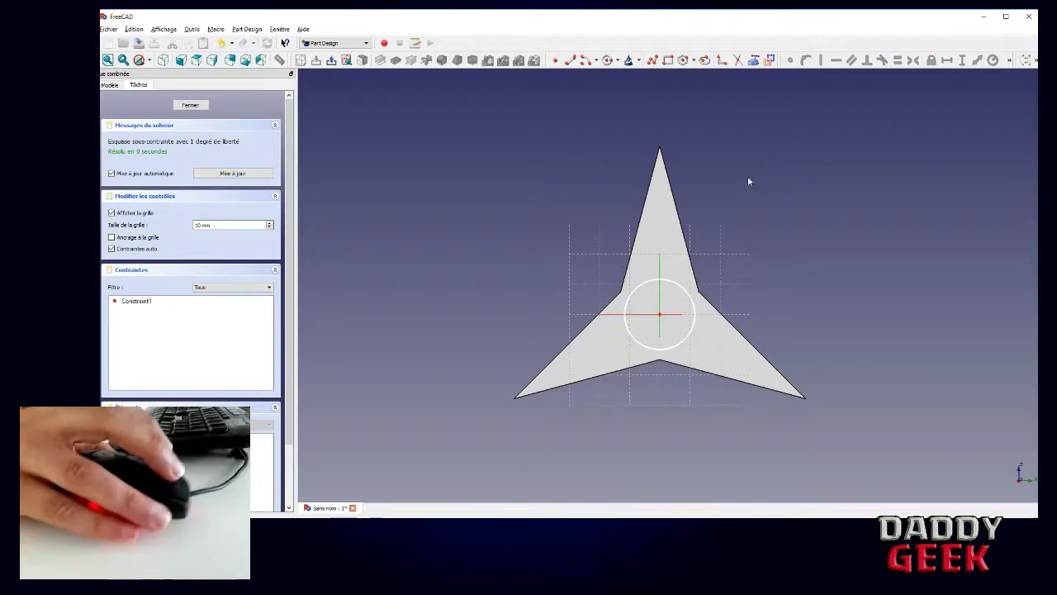
Step: Constrain the radius of the centred circle to 23 mm and close the sketch
{"action": "left_click", "coordinate": [690, 334]}
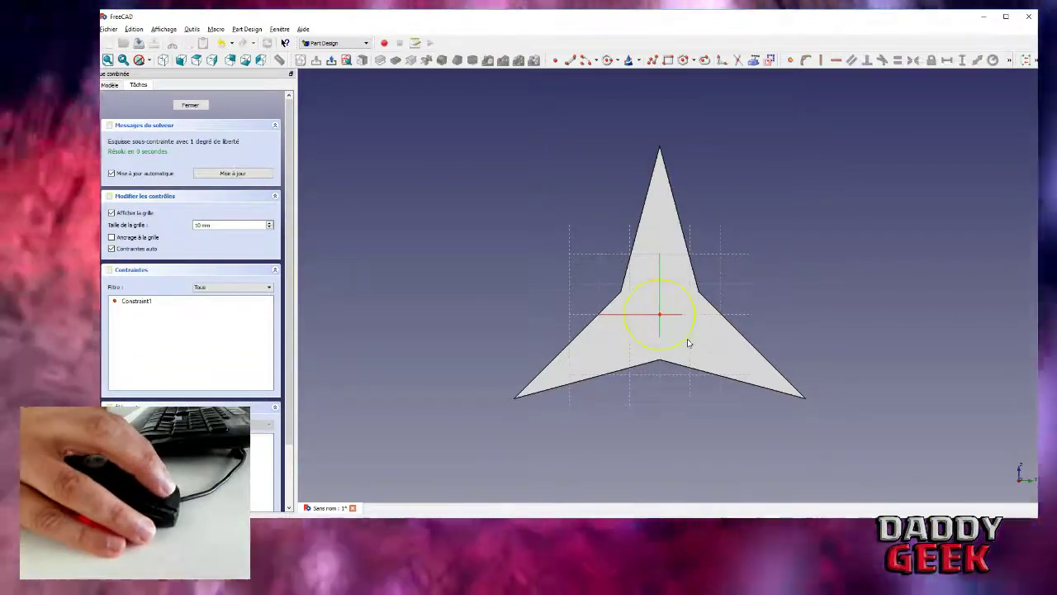
{"action": "left_click", "coordinate": [747, 198]}
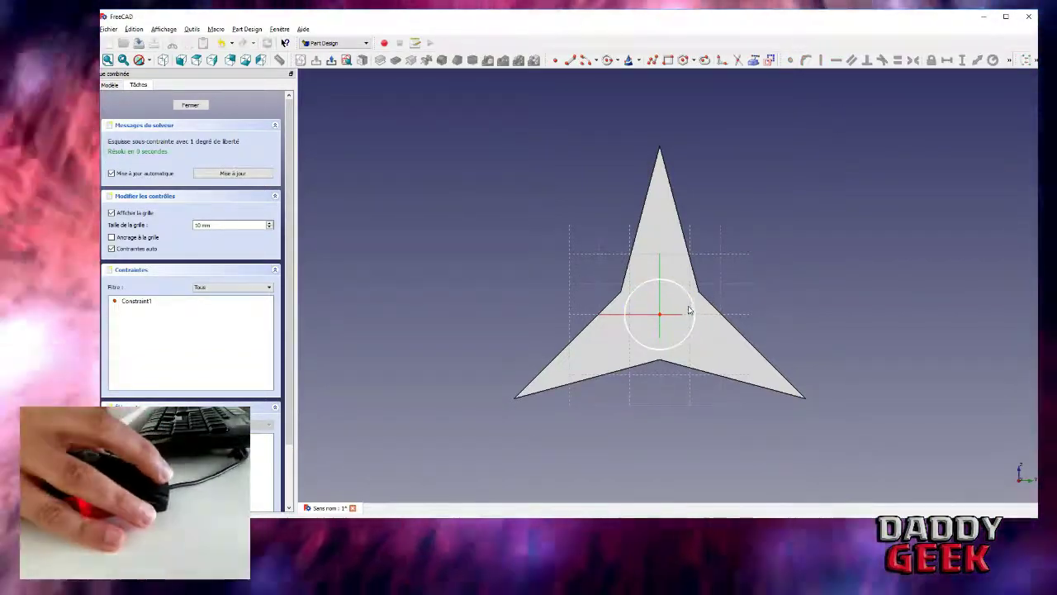
{"action": "left_click", "coordinate": [695, 310]}
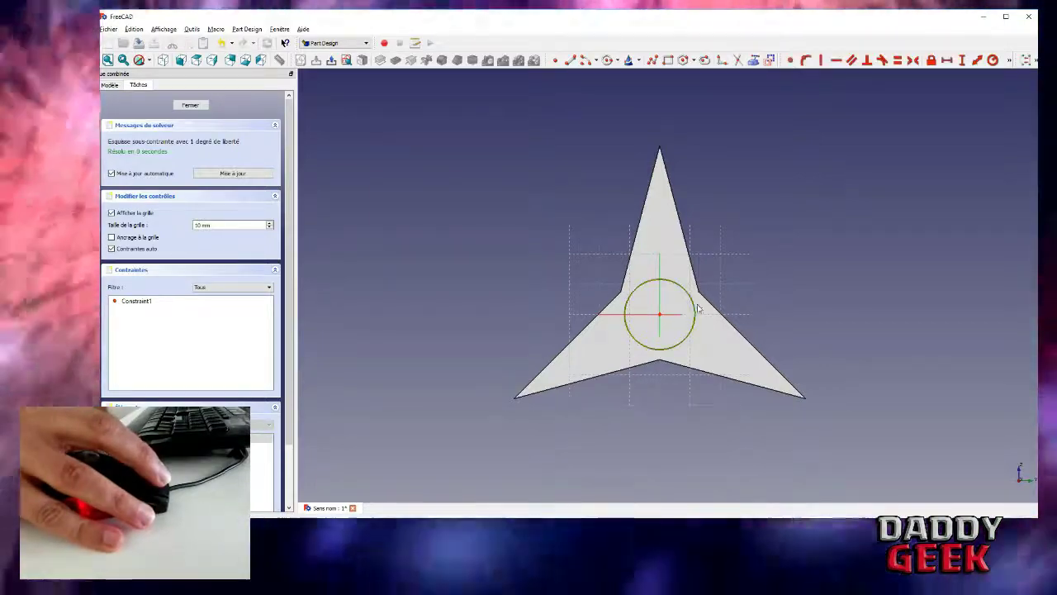
{"action": "left_click", "coordinate": [992, 59]}
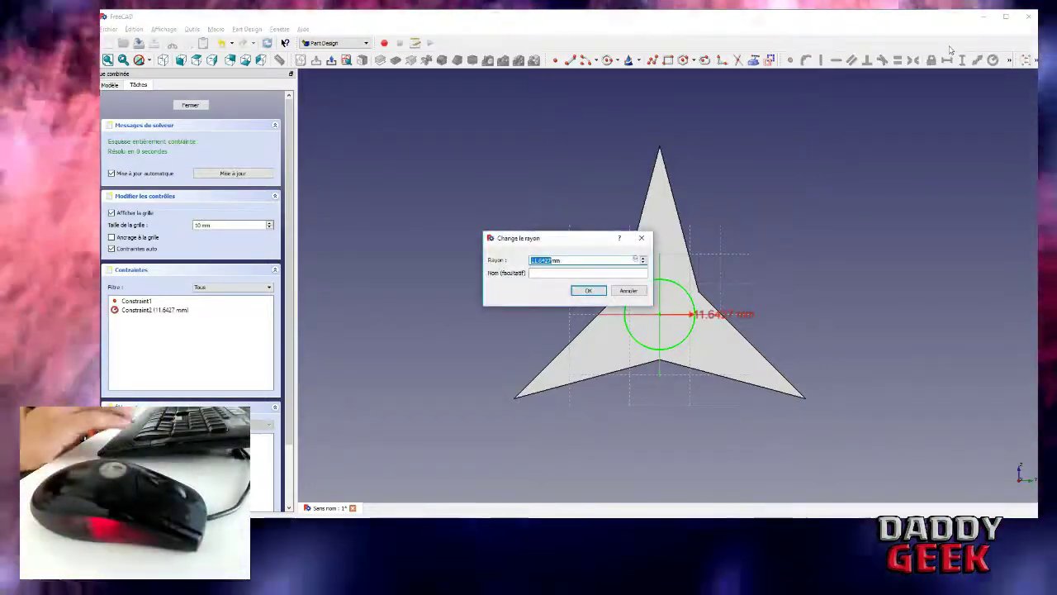
{"action": "type", "text": "23"}
{"action": "key", "text": "Return"}
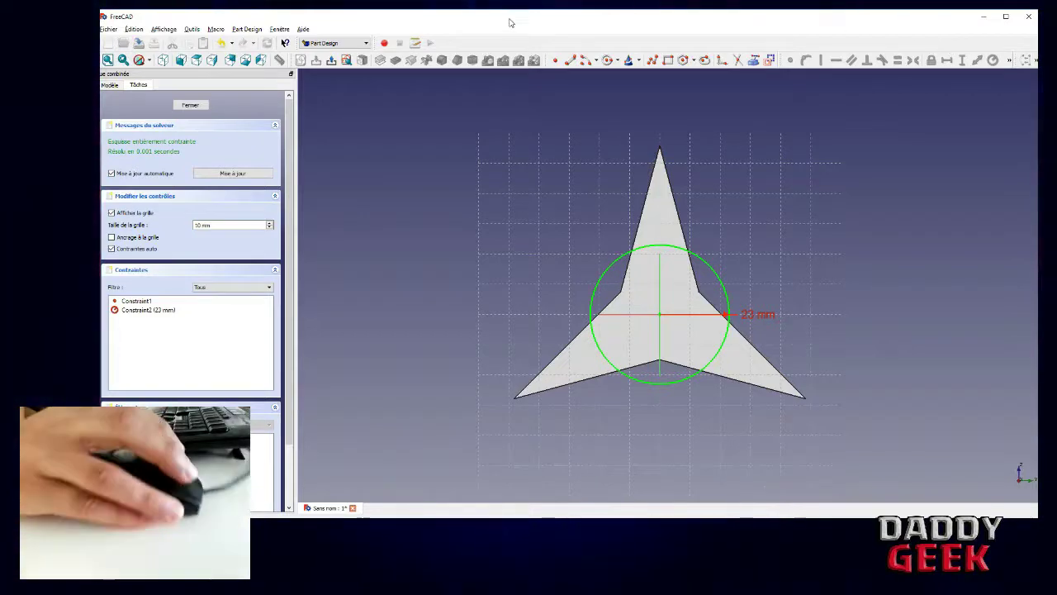
{"action": "left_click", "coordinate": [191, 105]}
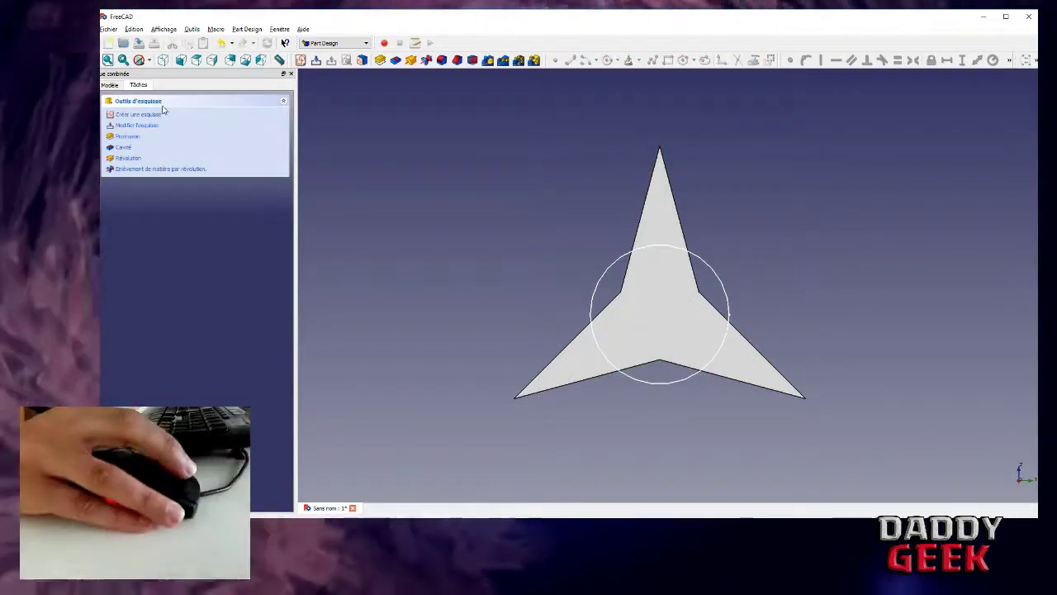
Step: Check the circle sketch and the star pad's parameters by reopening each from the model tree and closing it without changes
{"action": "left_click", "coordinate": [593, 320]}
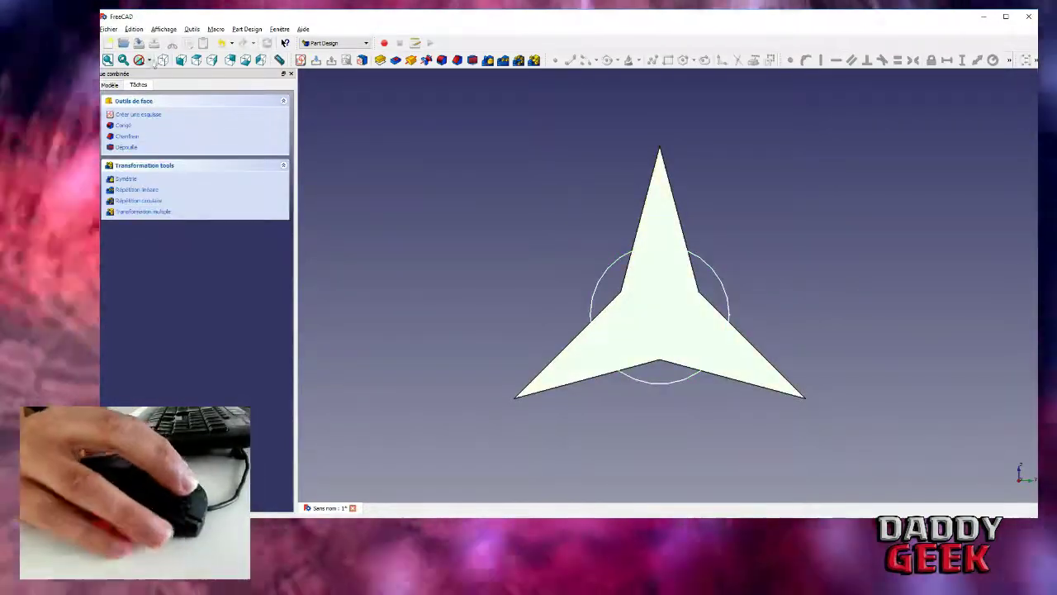
{"action": "left_click", "coordinate": [109, 84]}
{"action": "double_click", "coordinate": [143, 137]}
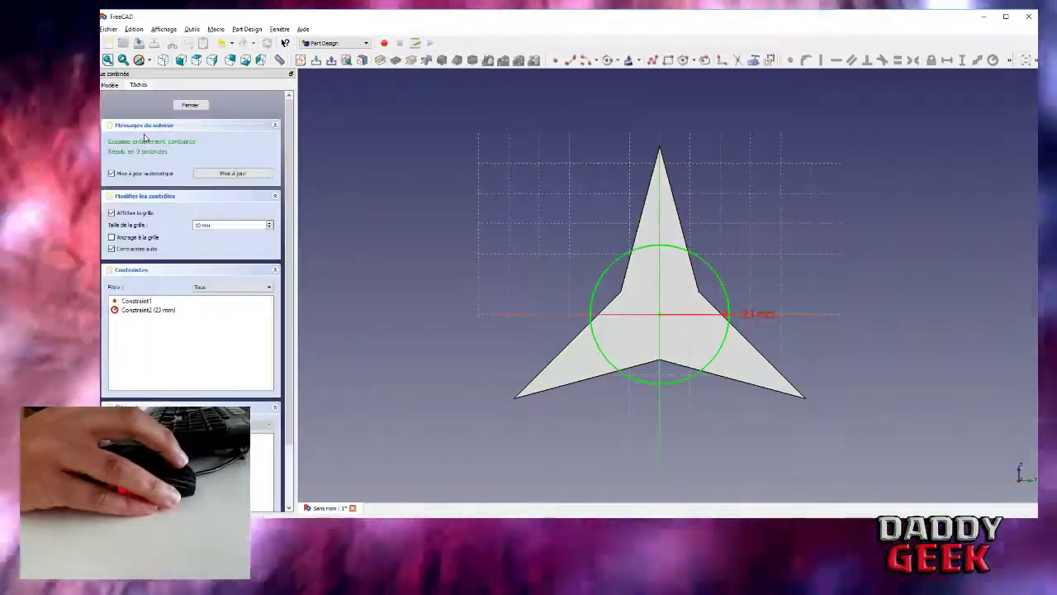
{"action": "left_click", "coordinate": [189, 106]}
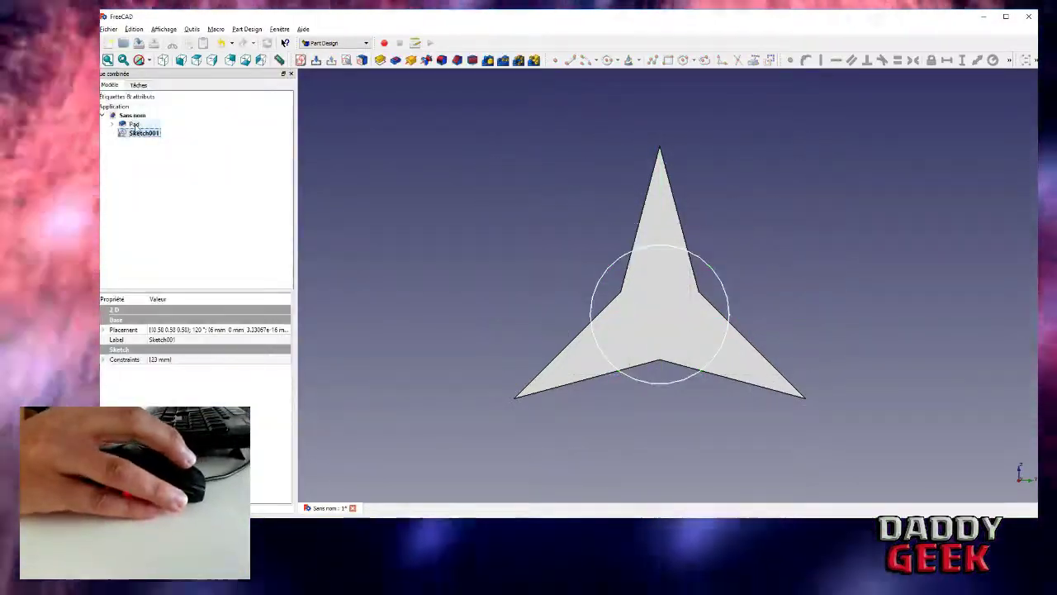
{"action": "double_click", "coordinate": [134, 124]}
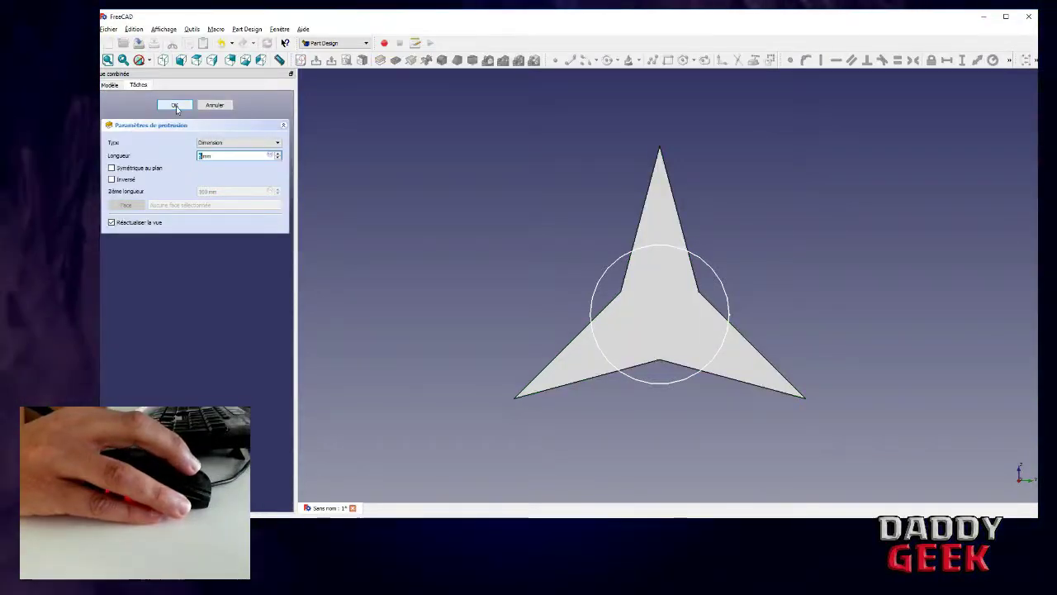
{"action": "left_click", "coordinate": [174, 106]}
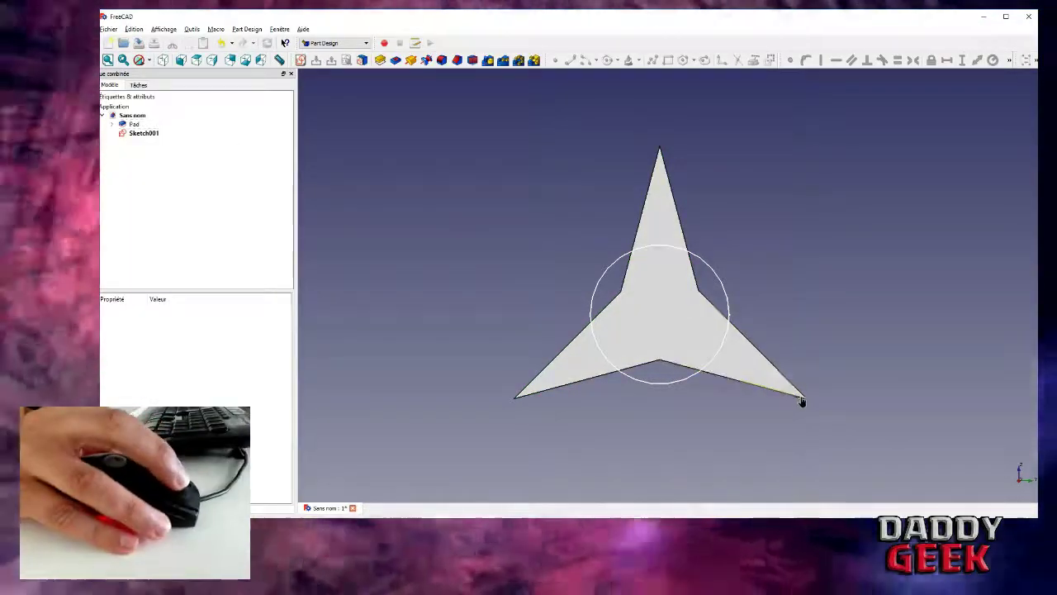
{"action": "left_click", "coordinate": [802, 400]}
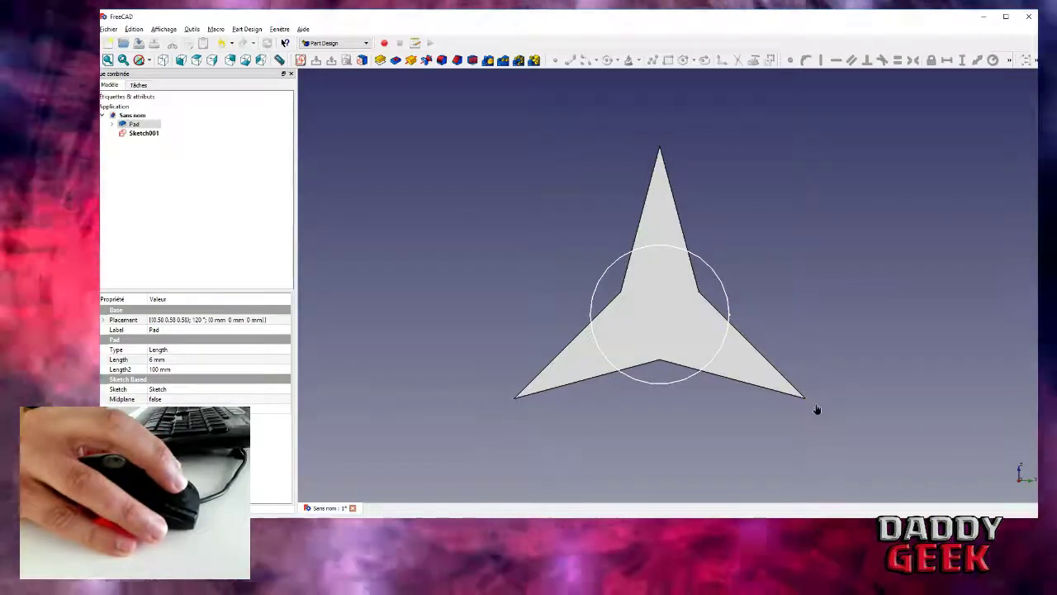
{"action": "left_click", "coordinate": [816, 408]}
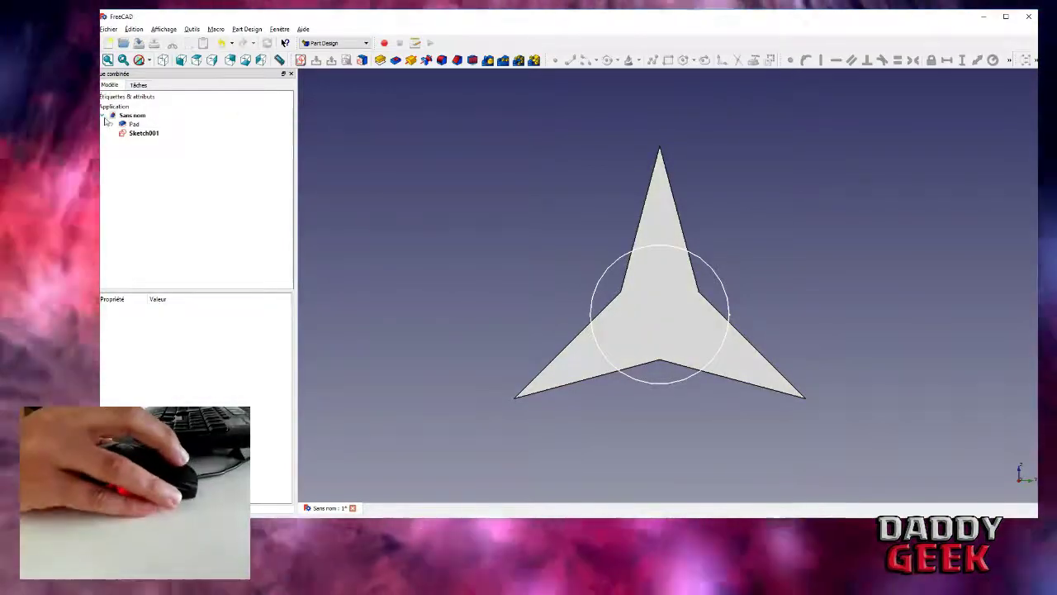
Step: Reopen the star's base sketch beneath the pad and shift the star slightly up along the vertical axis
{"action": "left_click", "coordinate": [111, 123]}
{"action": "left_click", "coordinate": [133, 133]}
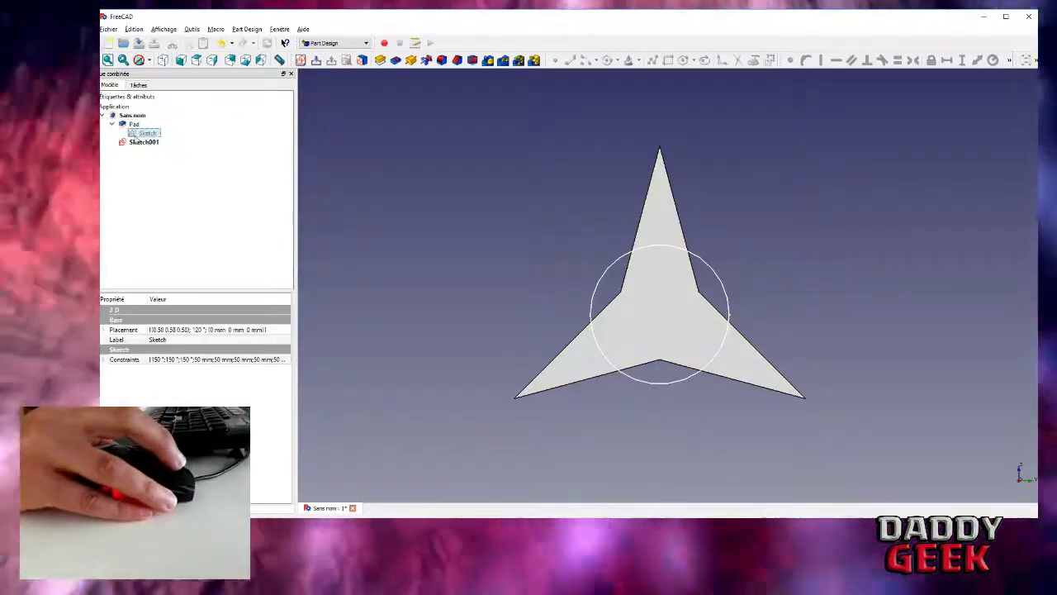
{"action": "double_click", "coordinate": [133, 134]}
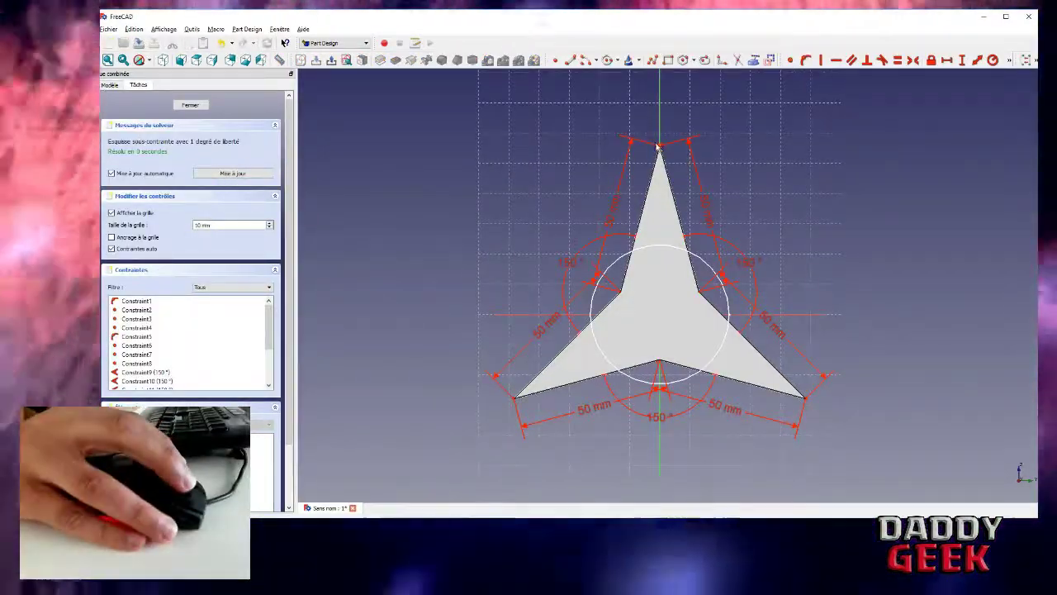
{"action": "mouse_move", "coordinate": [659, 147]}
{"action": "left_mouse_down"}
{"action": "mouse_move", "coordinate": [644, 120]}
{"action": "mouse_move", "coordinate": [652, 142]}
{"action": "left_mouse_up"}
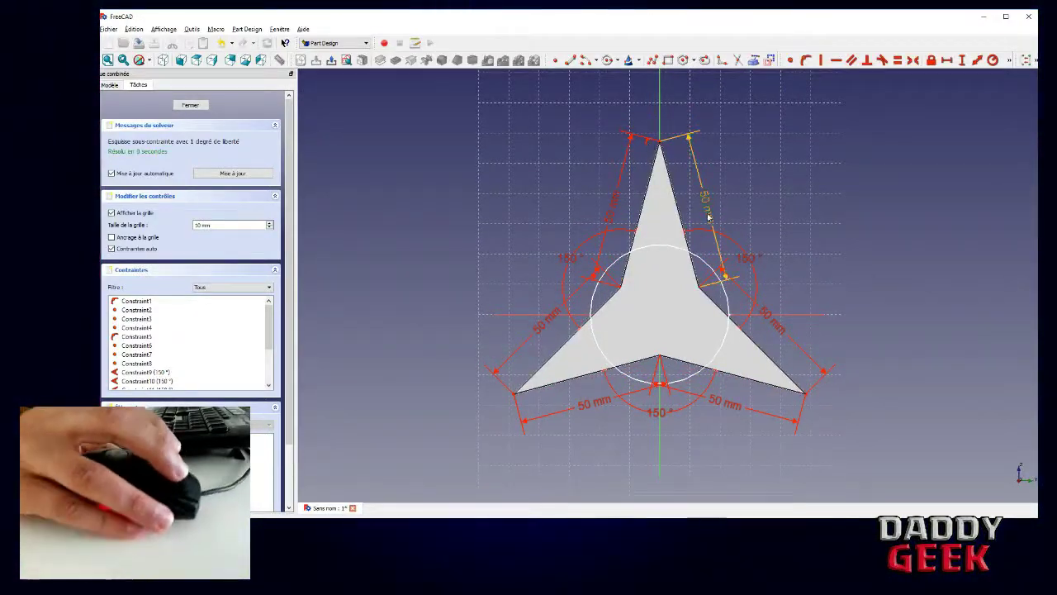
Step: Set the length of the left edge of the star's upper arm to 80 mm
{"action": "key", "text": "shift+d"}
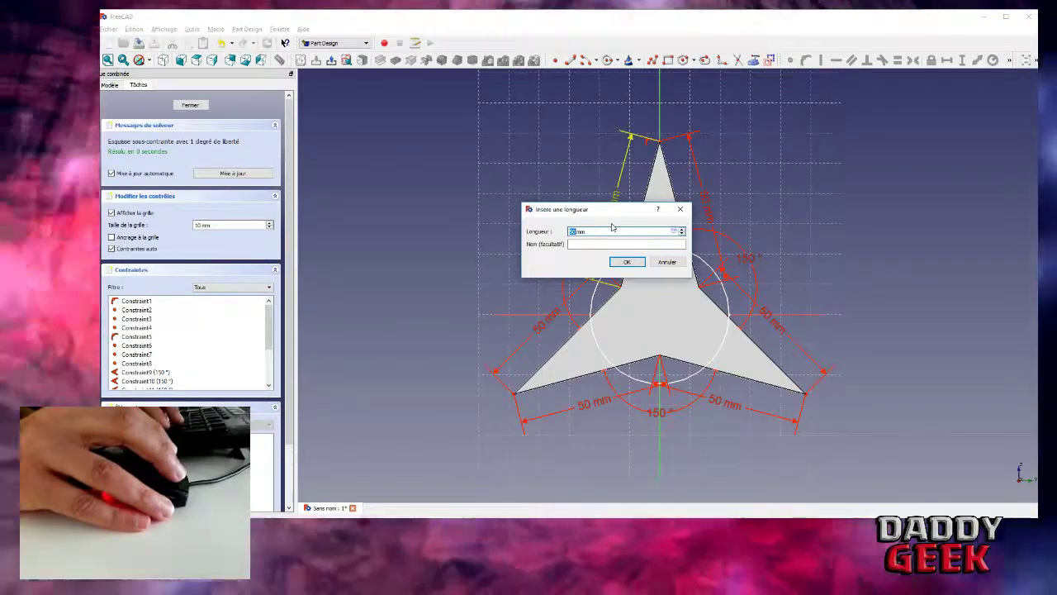
{"action": "type", "text": "80"}
{"action": "key", "text": "Return"}
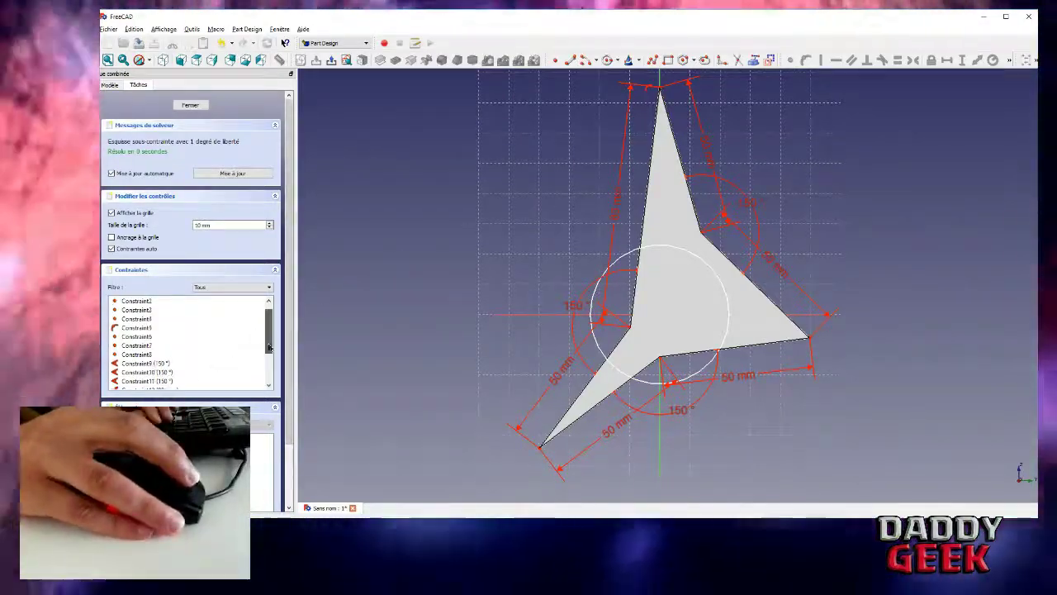
Step: Set the right edge of the star's upper arm and the upper edge of its right arm to 80 mm
{"action": "double_click", "coordinate": [169, 346]}
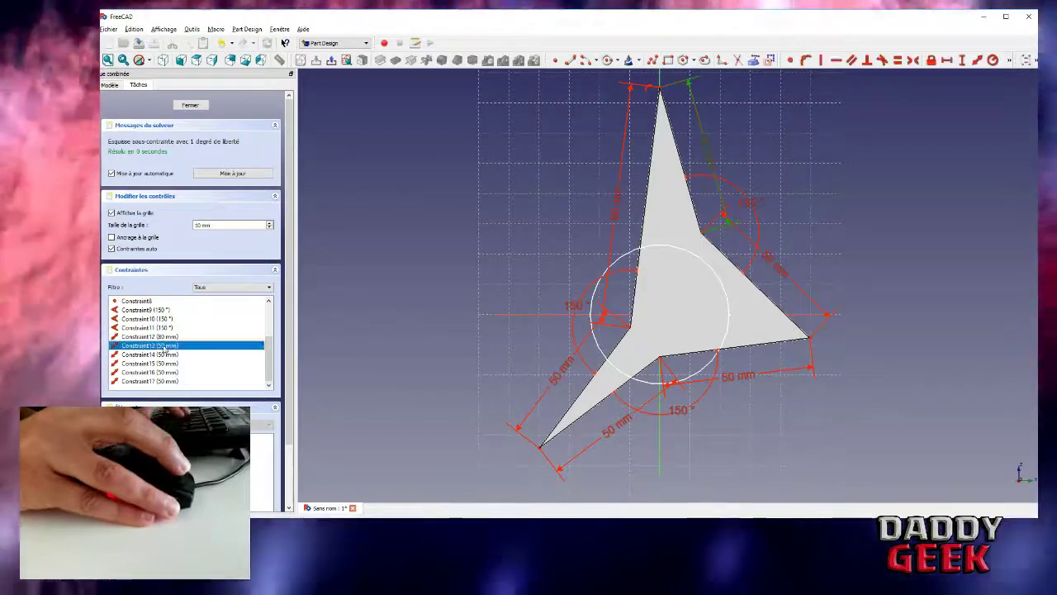
{"action": "type", "text": "80"}
{"action": "key", "text": "Return"}
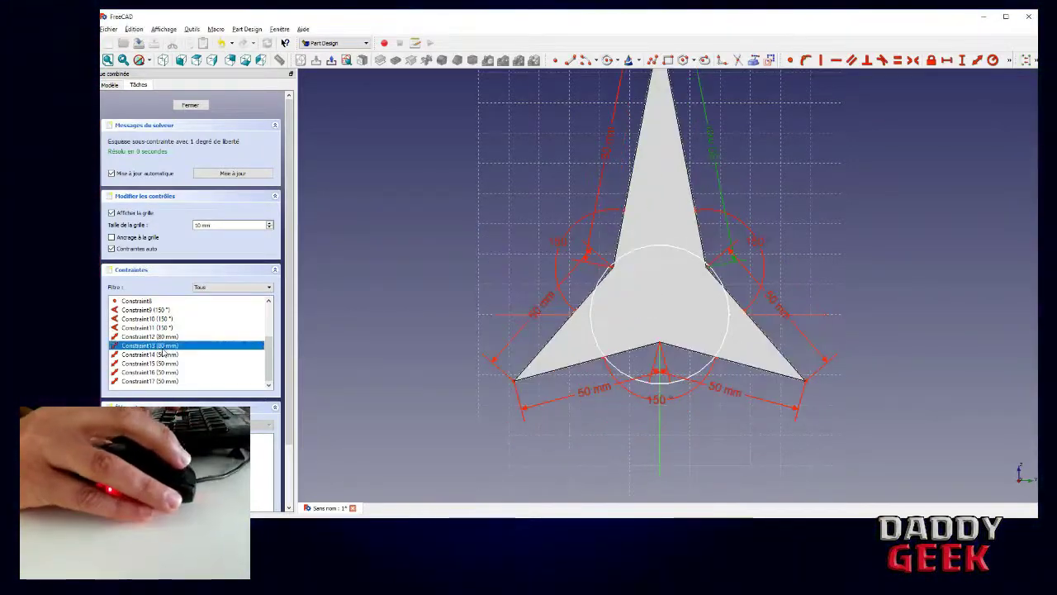
{"action": "double_click", "coordinate": [164, 355]}
{"action": "type", "text": "80"}
{"action": "key", "text": "Return"}
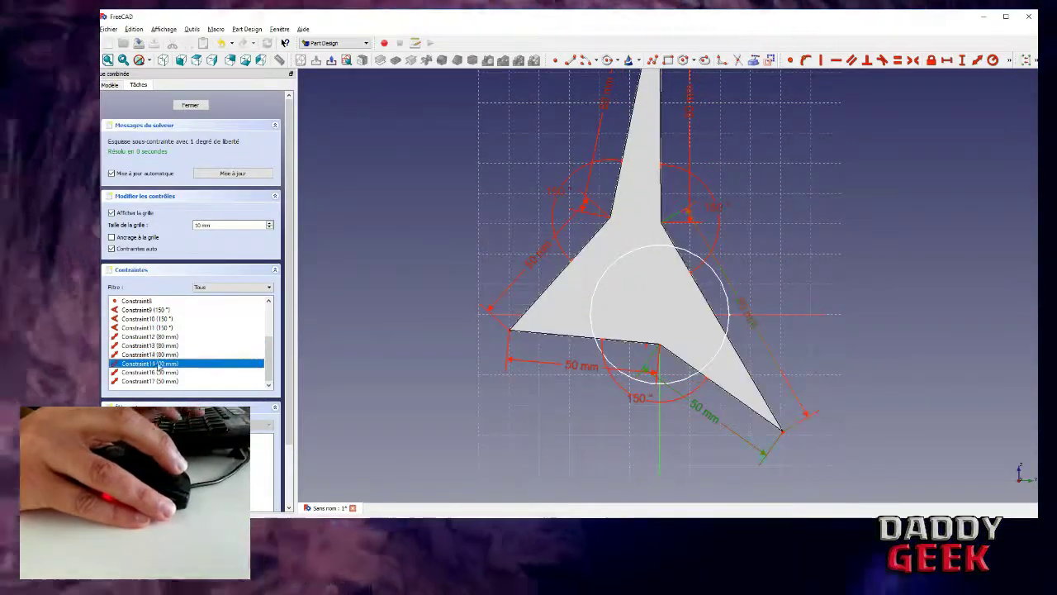
Step: Set the star's remaining three edges to 80 mm each and shift the star slightly down along the vertical axis
{"action": "double_click", "coordinate": [159, 363]}
{"action": "type", "text": "80"}
{"action": "key", "text": "Return"}
{"action": "double_click", "coordinate": [160, 373]}
{"action": "type", "text": "80"}
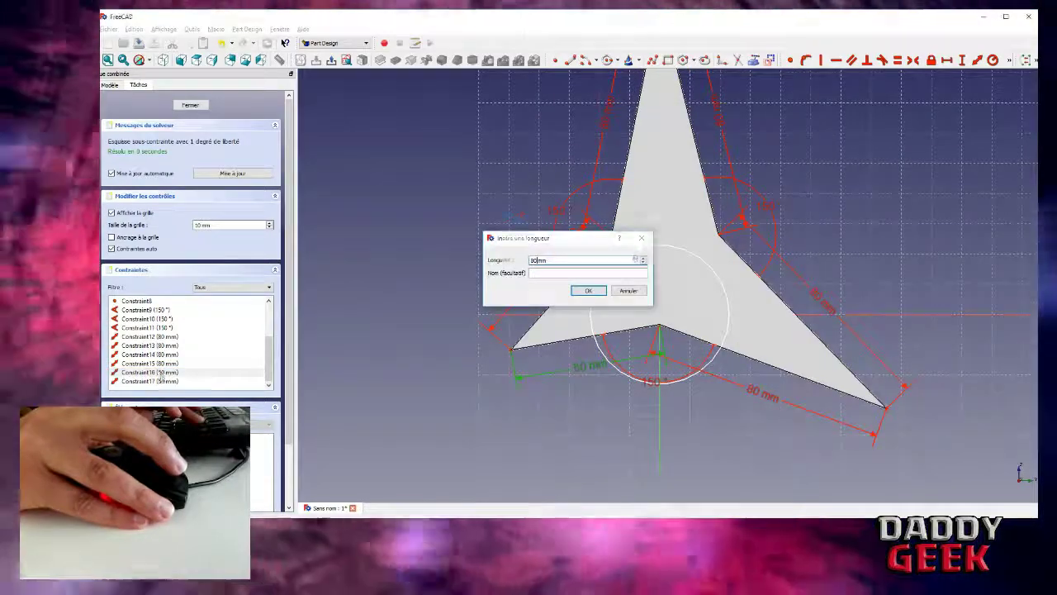
{"action": "key", "text": "Return"}
{"action": "left_click", "coordinate": [163, 381]}
{"action": "double_click", "coordinate": [163, 382]}
{"action": "type", "text": "80"}
{"action": "key", "text": "Return"}
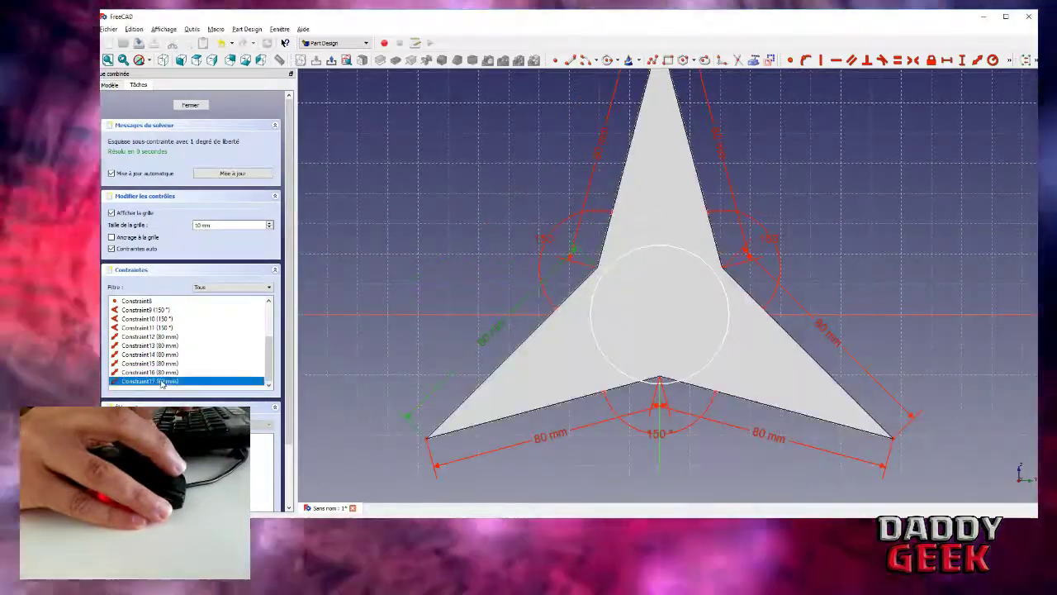
{"action": "left_click", "coordinate": [510, 388]}
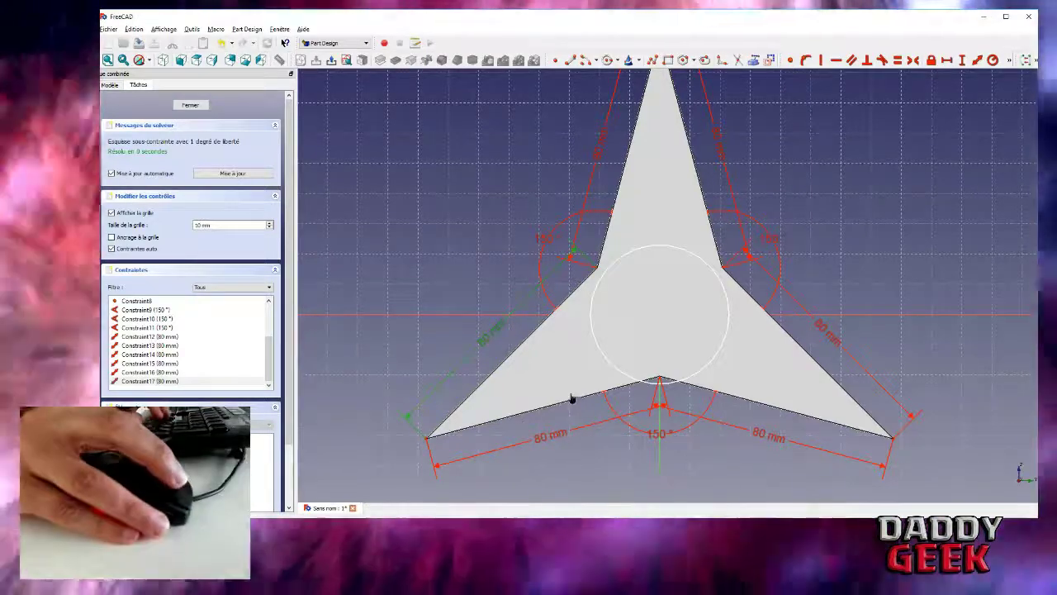
{"action": "left_click_drag", "start_coordinate": [570, 403], "coordinate": [573, 406]}
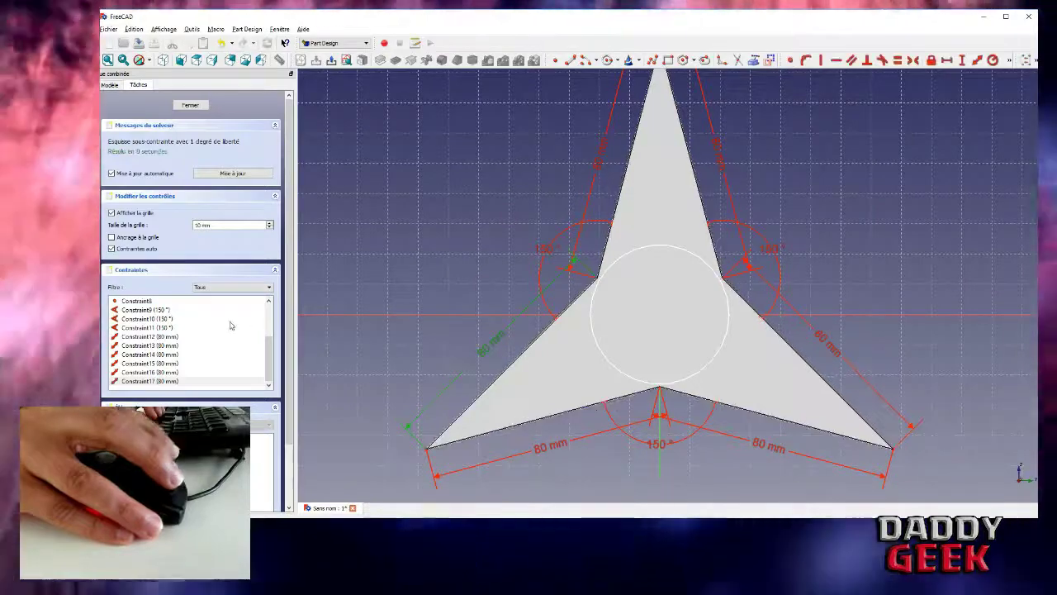
Step: Set both edges of the star's upper arm and the upper edge of its right arm to 100 mm
{"action": "scroll", "coordinate": [536, 308], "scroll_direction": "down", "scroll_amount": 2}
{"action": "scroll", "coordinate": [535, 308], "scroll_direction": "down", "scroll_amount": 1}
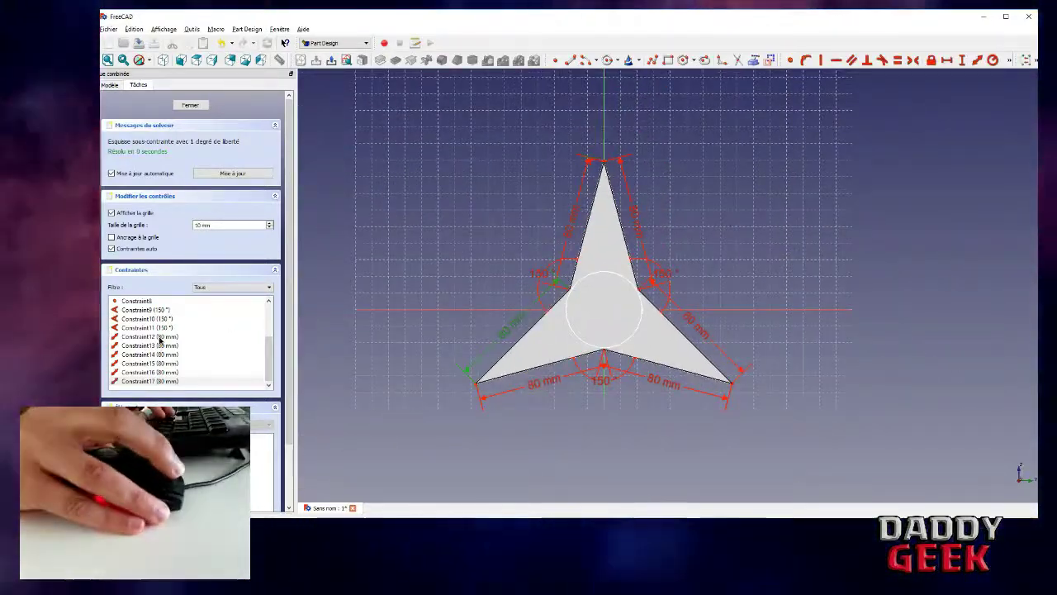
{"action": "double_click", "coordinate": [157, 337]}
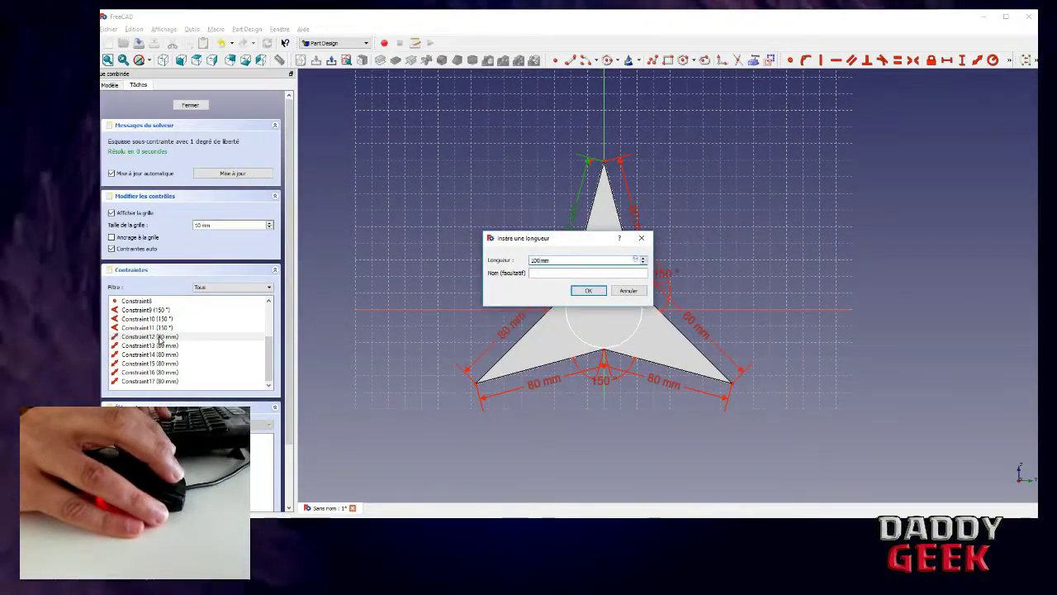
{"action": "key", "text": "Return"}
{"action": "double_click", "coordinate": [147, 345]}
{"action": "type", "text": "100mm"}
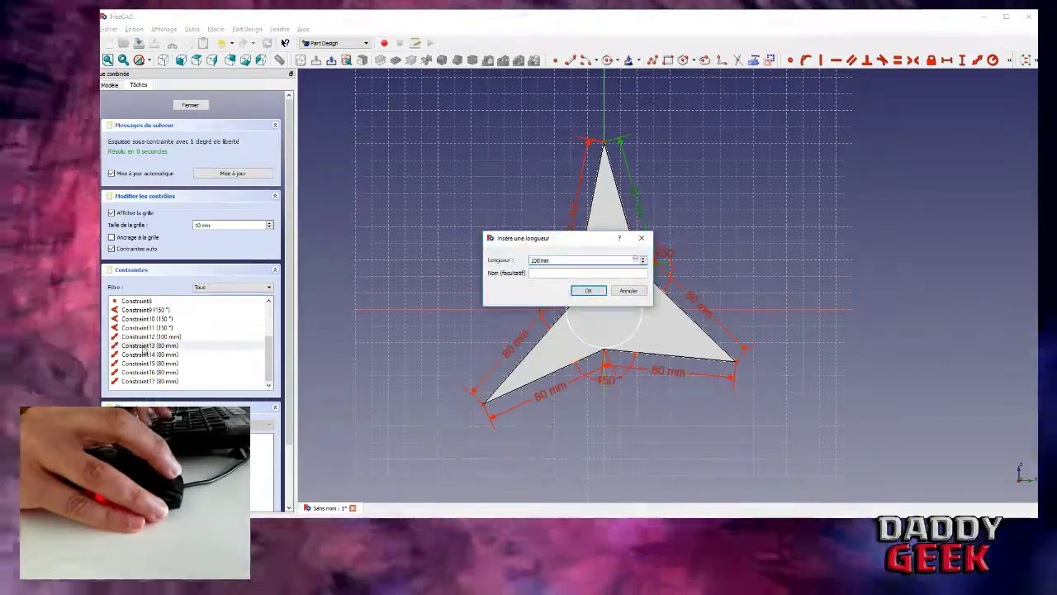
{"action": "key", "text": "Return"}
{"action": "double_click", "coordinate": [147, 354]}
{"action": "type", "text": "100mm"}
{"action": "key", "text": "Return"}
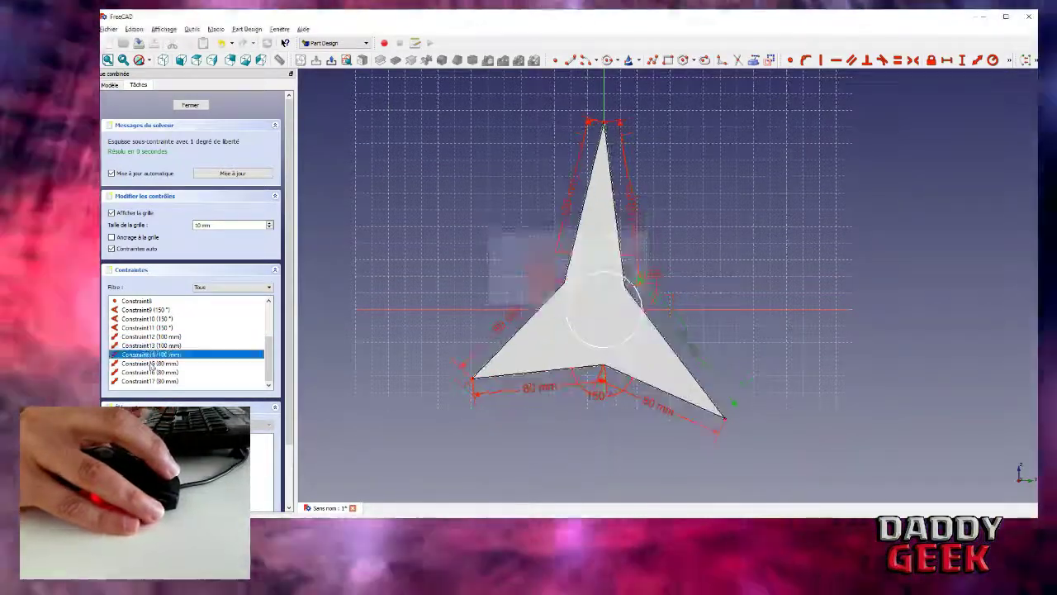
Step: Set the lower edge of the star's right arm and both edges of its left arm to 100 mm
{"action": "double_click", "coordinate": [151, 364]}
{"action": "type", "text": "100mm"}
{"action": "key", "text": "Return"}
{"action": "double_click", "coordinate": [151, 372]}
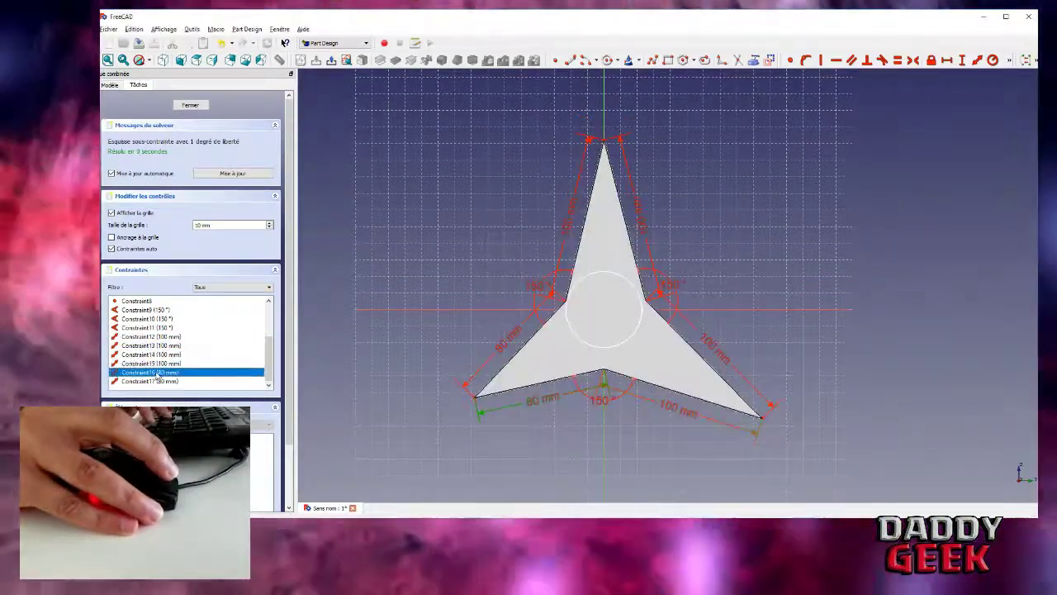
{"action": "type", "text": "100mm"}
{"action": "key", "text": "Return"}
{"action": "double_click", "coordinate": [153, 380]}
{"action": "type", "text": "100mm"}
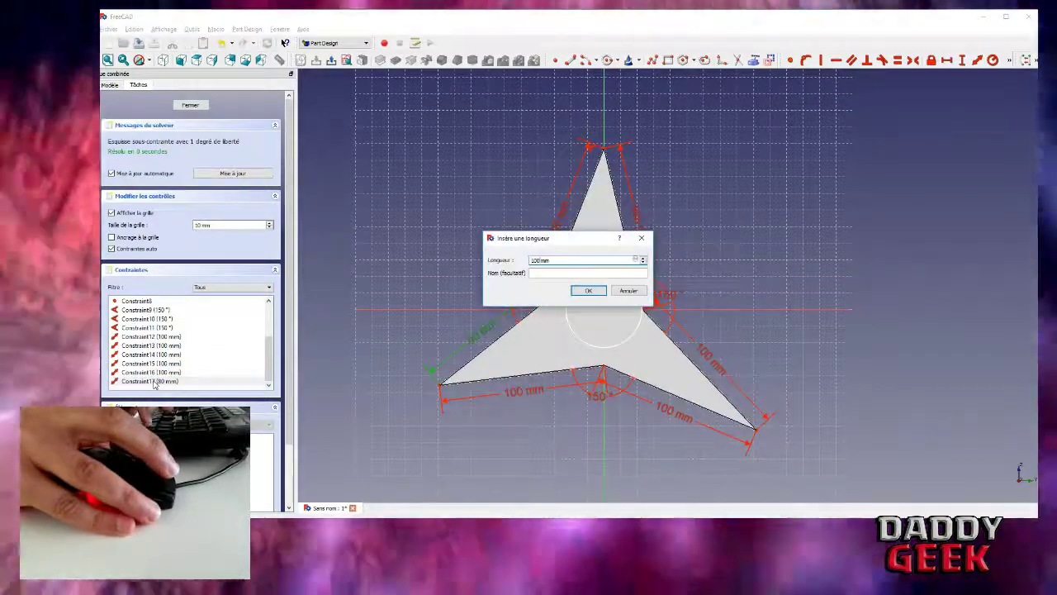
{"action": "key", "text": "Return"}
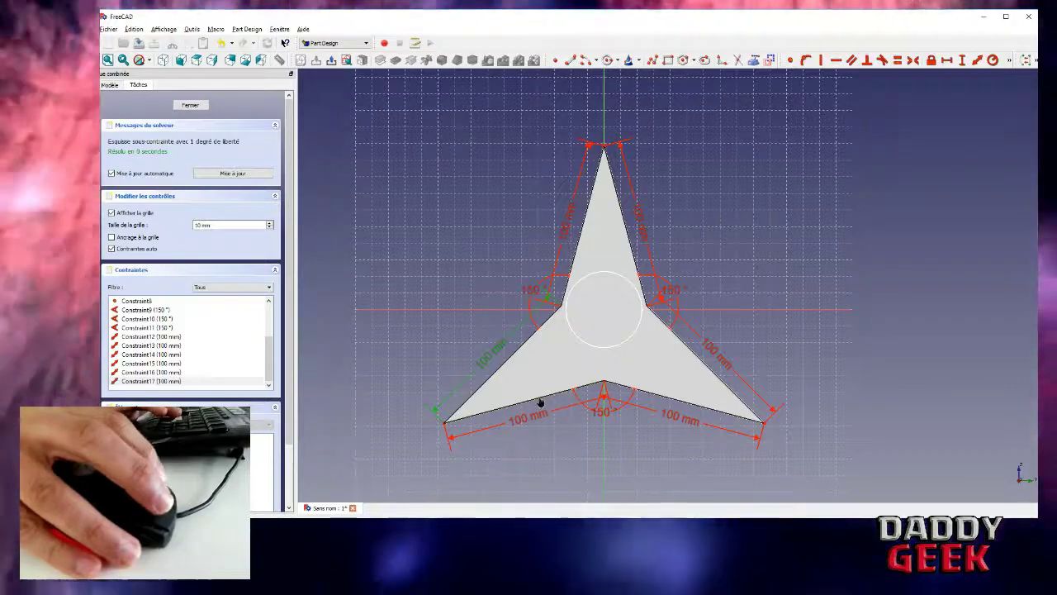
Step: Shift the star up along the vertical axis to centre it around the circle, and close the sketch
{"action": "left_click_drag", "start_coordinate": [541, 402], "coordinate": [537, 376]}
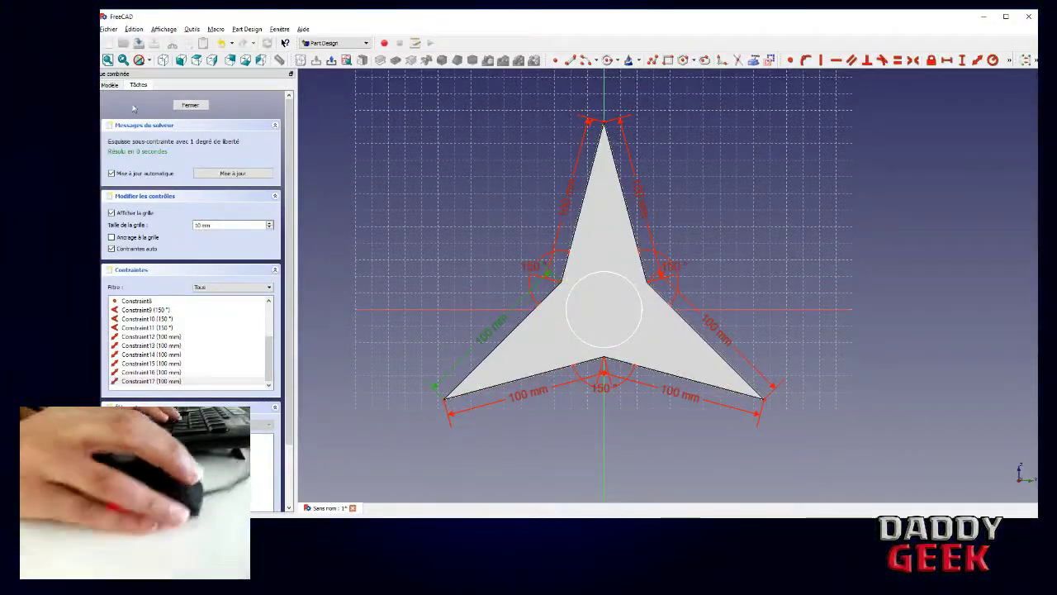
{"action": "left_click", "coordinate": [188, 105]}
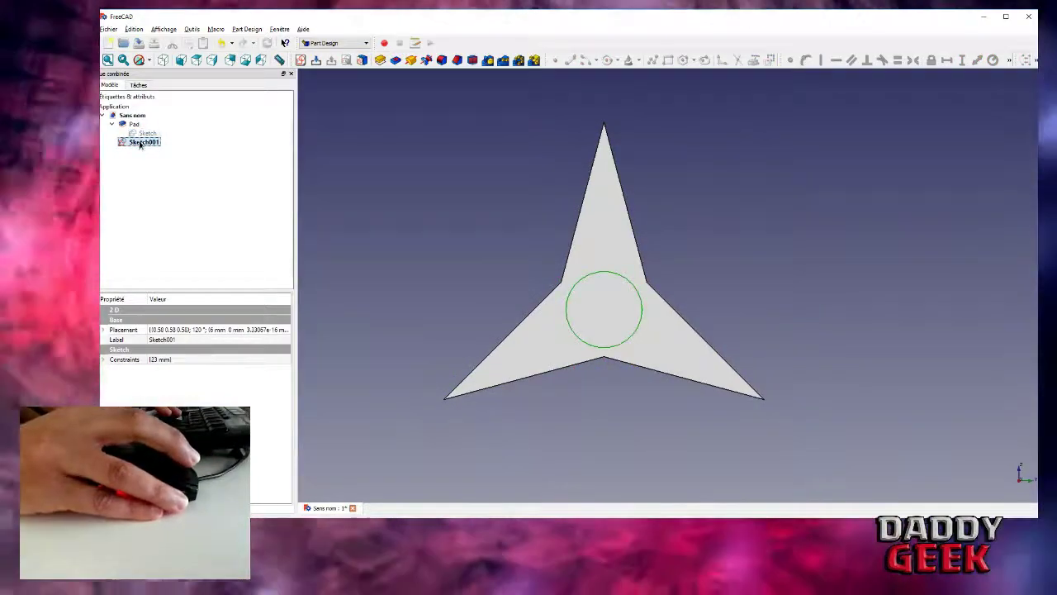
Step: Cut the 23 mm radius circle sketch through the whole star with a Pocket of type through all
{"action": "double_click", "coordinate": [141, 142]}
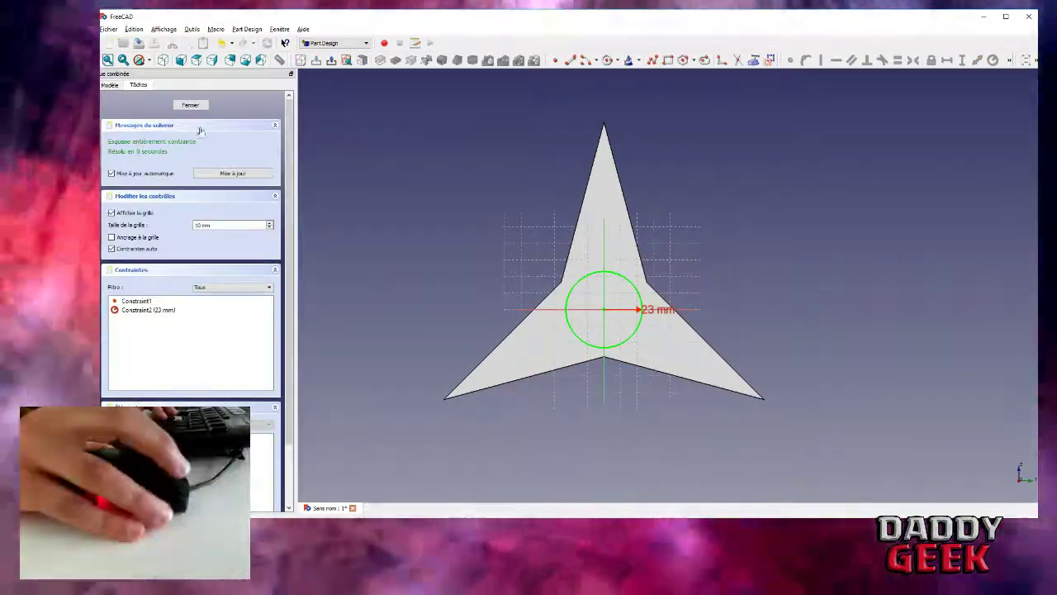
{"action": "left_click", "coordinate": [191, 105]}
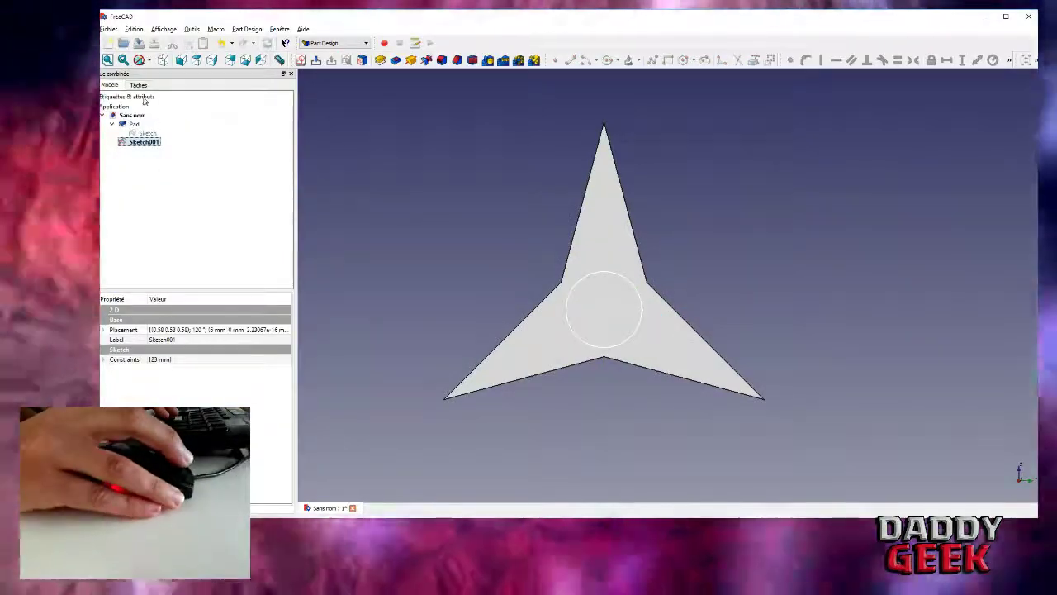
{"action": "left_click", "coordinate": [139, 86]}
{"action": "left_click", "coordinate": [122, 147]}
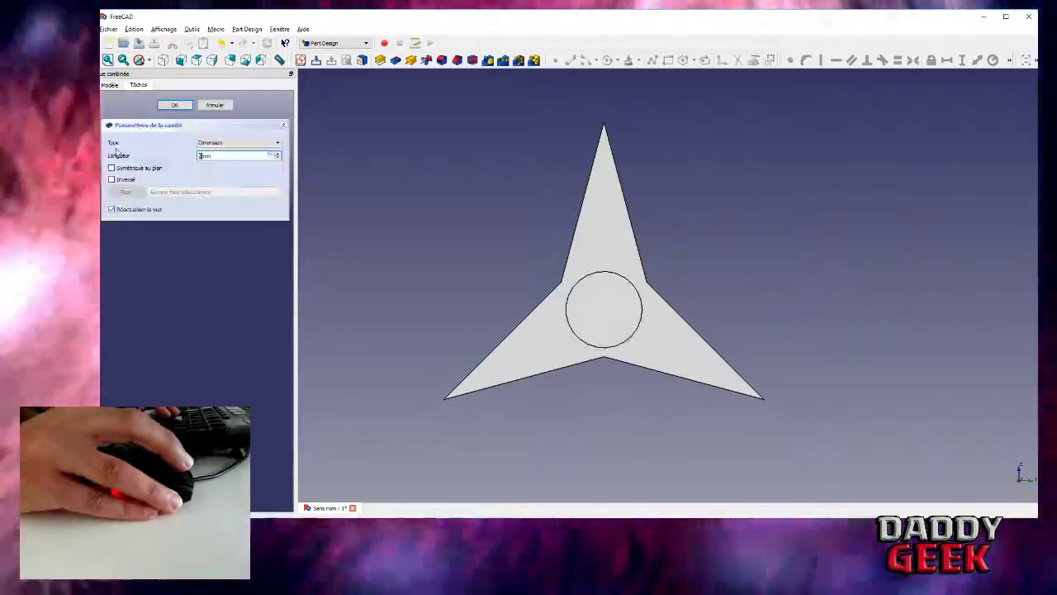
{"action": "left_click", "coordinate": [223, 143]}
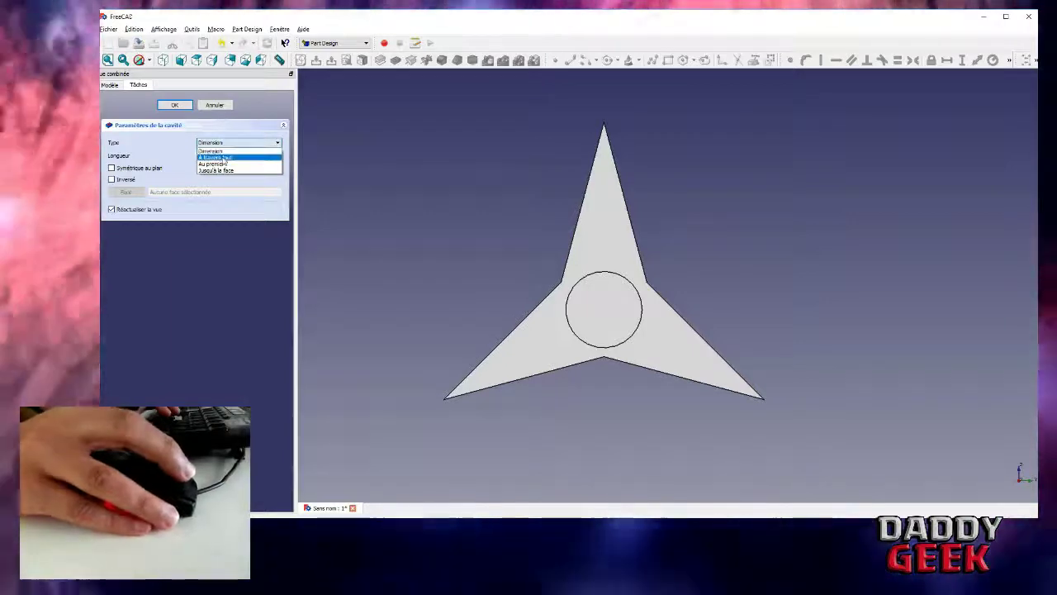
{"action": "left_click", "coordinate": [216, 157]}
{"action": "left_click", "coordinate": [174, 105]}
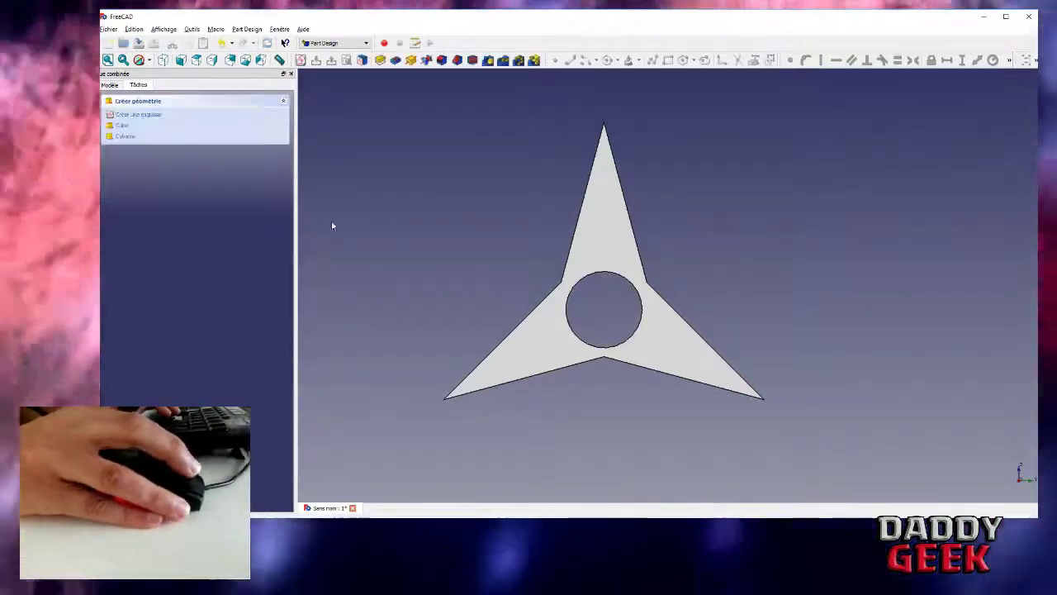
Step: Examine the star and its central hole from the front and from an oblique 3D angle
{"action": "middle_click", "coordinate": [470, 303]}
{"action": "middle_click", "coordinate": [470, 303]}
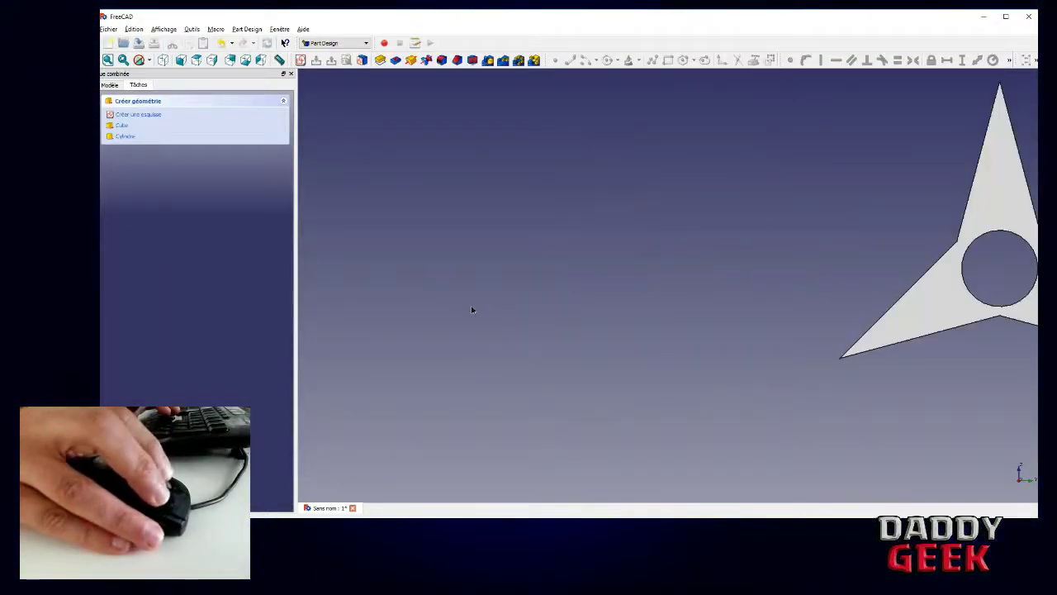
{"action": "middle_click", "coordinate": [470, 303]}
{"action": "right_click", "coordinate": [470, 303]}
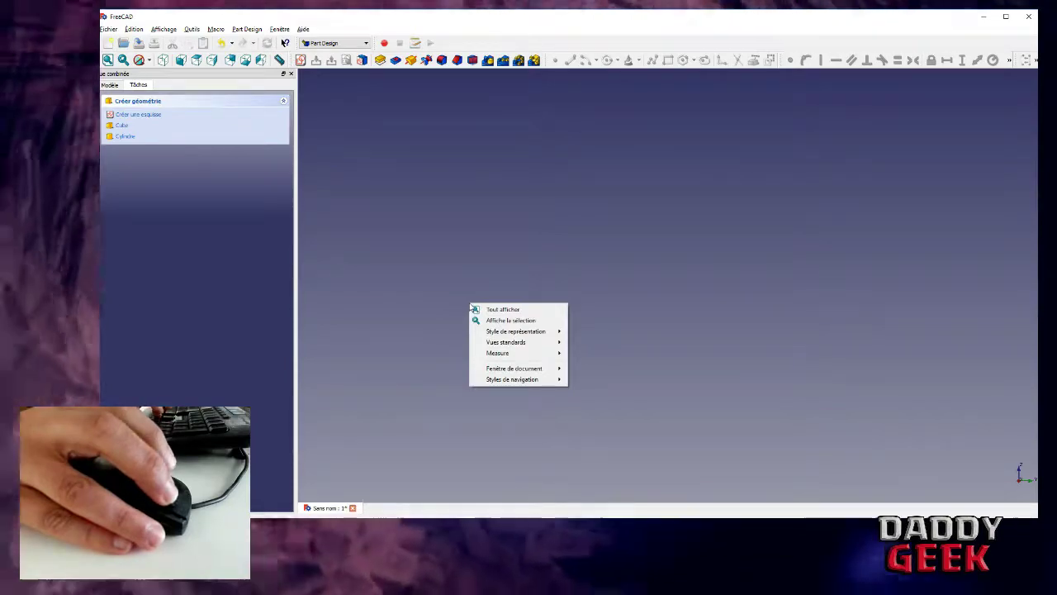
{"action": "left_click", "coordinate": [545, 273]}
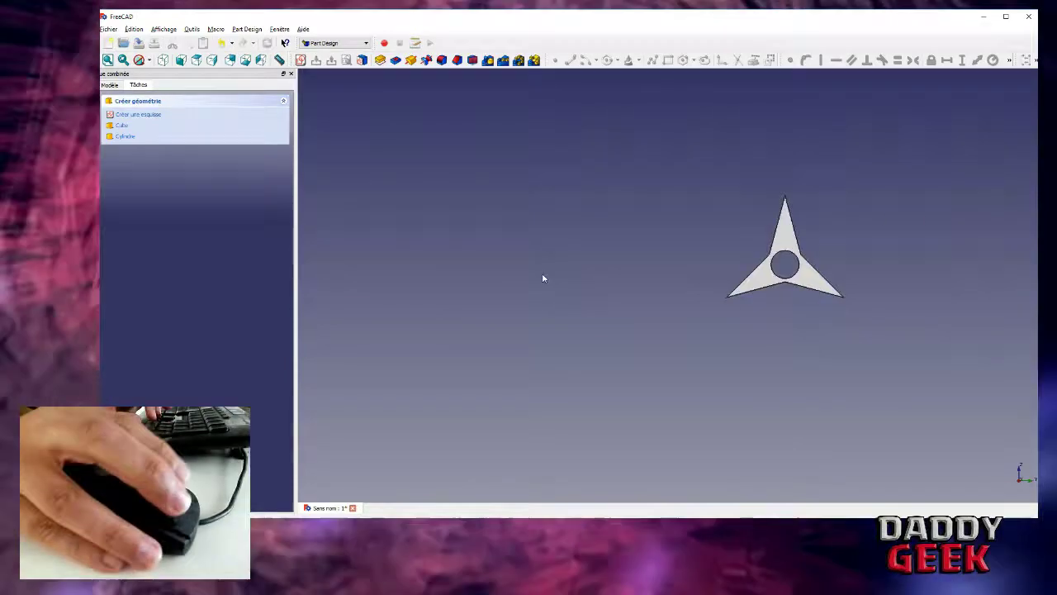
{"action": "key", "text": "Right"}
{"action": "key", "text": "Left"}
{"action": "key", "text": "Left"}
{"action": "key", "text": "Left"}
{"action": "key", "text": "Left"}
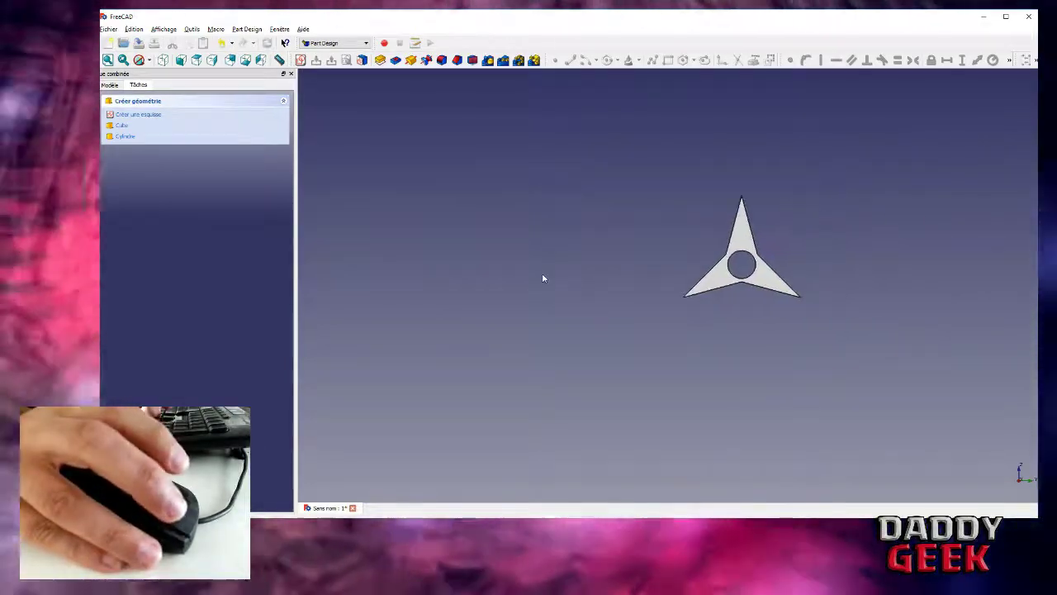
{"action": "key", "text": "v"}
{"action": "key", "text": "f"}
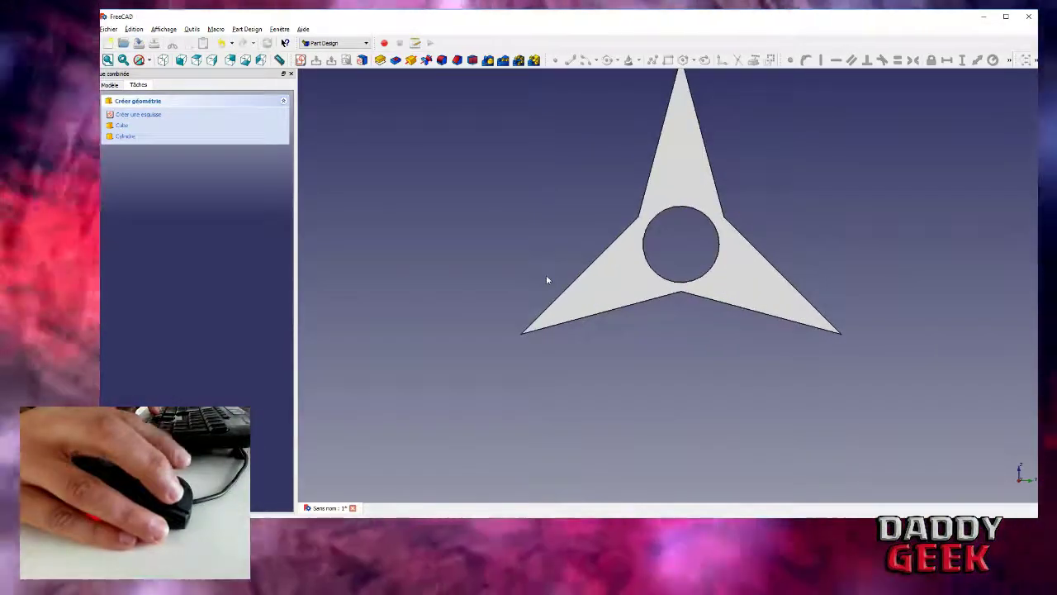
{"action": "middle_click_drag", "start_coordinate": [606, 316], "coordinate": [522, 219]}
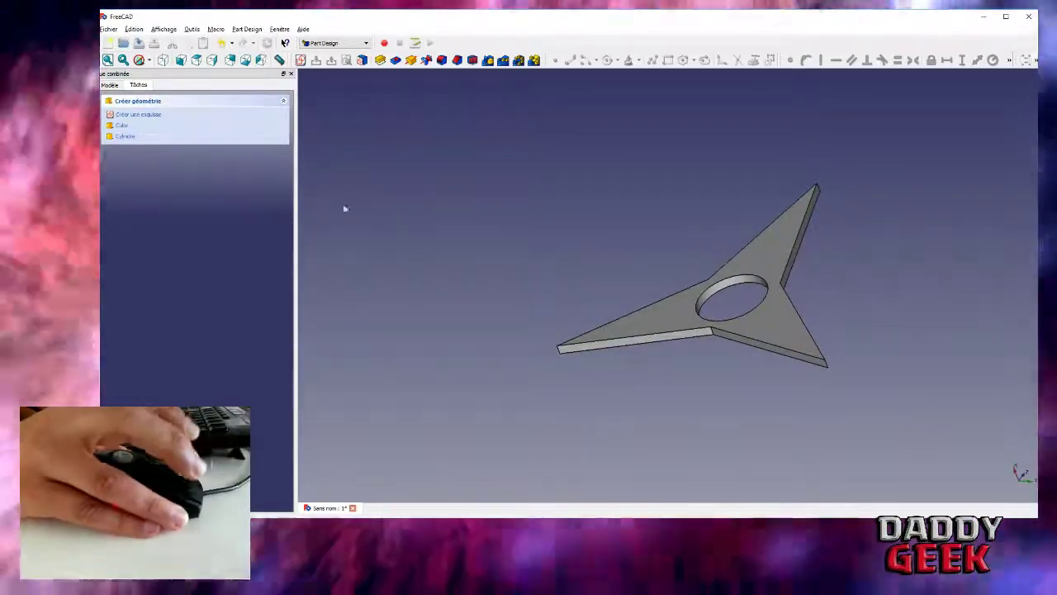
Step: Select the star's pad in the model tree and review its properties
{"action": "left_click", "coordinate": [109, 85]}
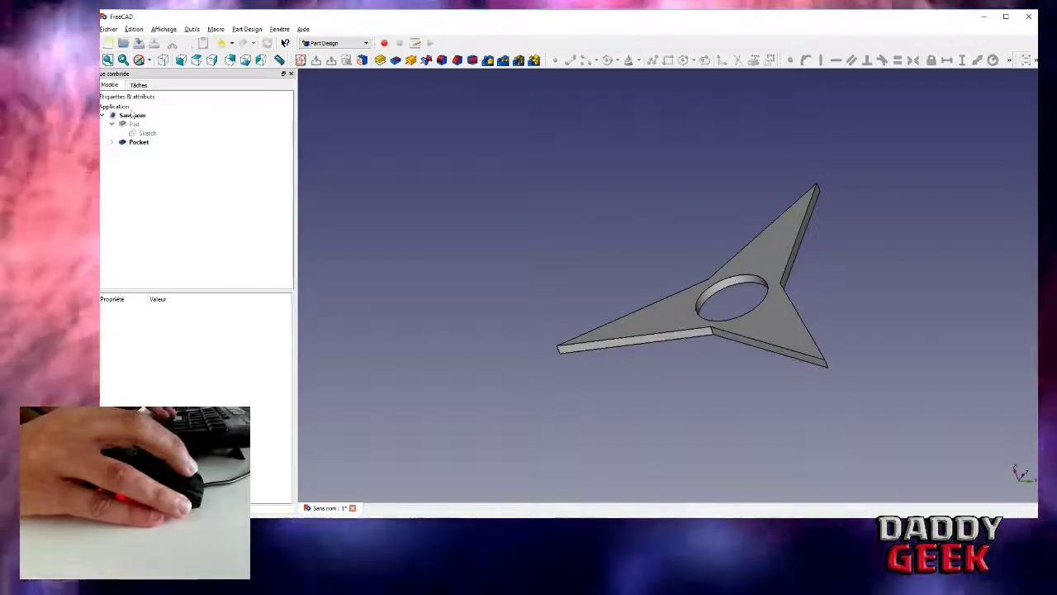
{"action": "left_click", "coordinate": [134, 124]}
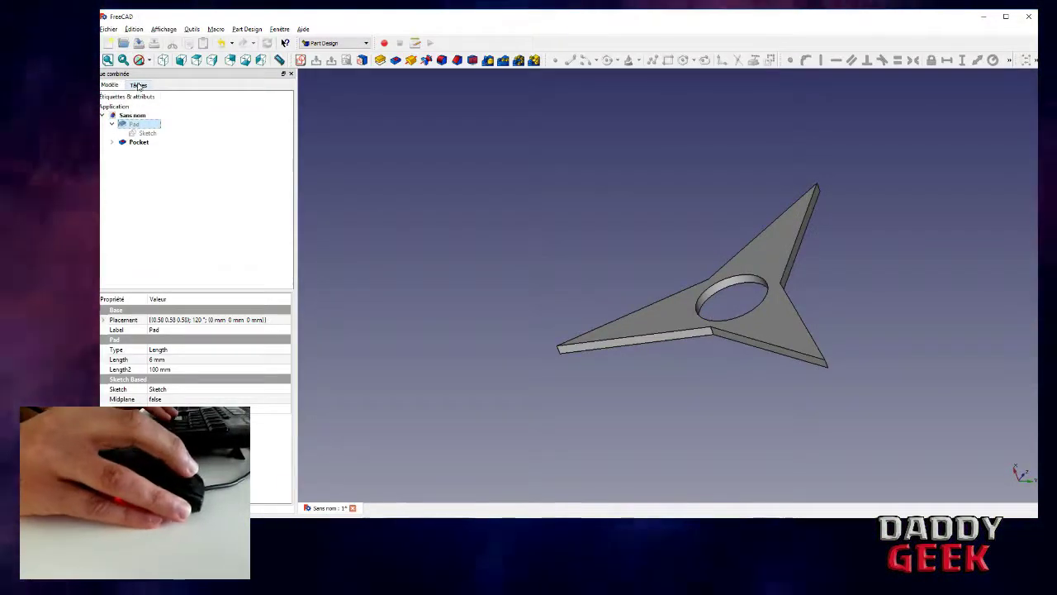
{"action": "left_click", "coordinate": [139, 85]}
{"action": "left_click", "coordinate": [110, 85]}
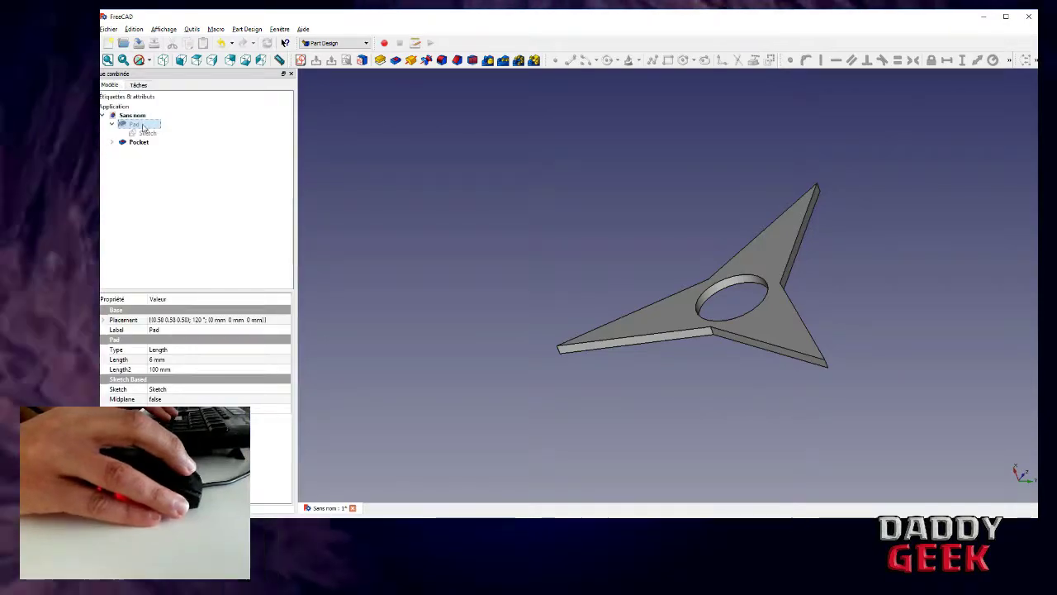
Step: Inspect the finished star's thickness and through hole at different positions, zoom levels and angles
{"action": "middle_click_drag", "start_coordinate": [506, 286], "coordinate": [597, 295]}
{"action": "right_click", "coordinate": [699, 339]}
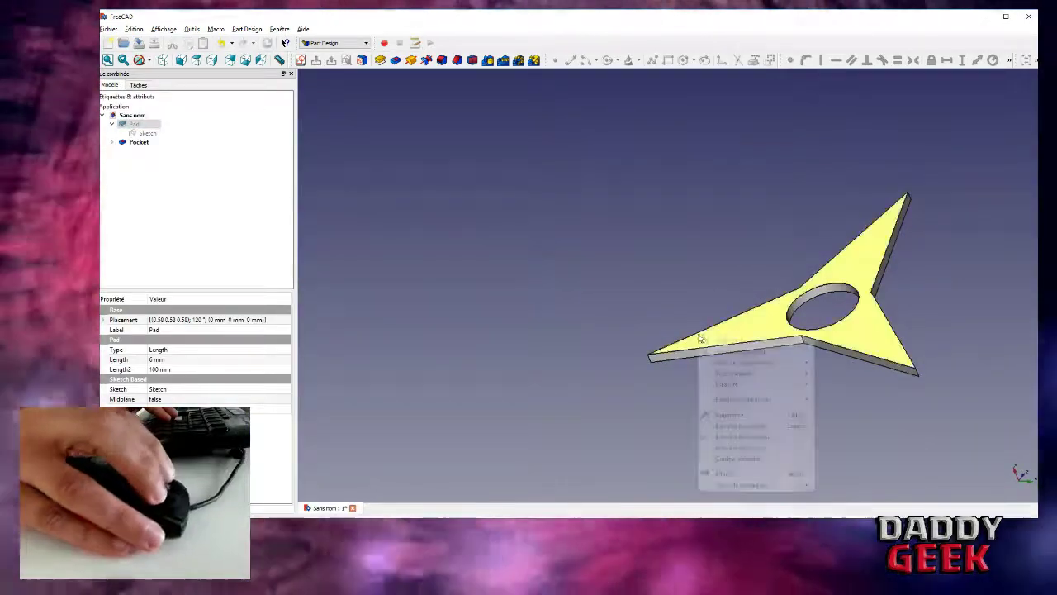
{"action": "left_click", "coordinate": [667, 307]}
{"action": "scroll", "coordinate": [667, 307], "scroll_direction": "down", "scroll_amount": 5}
{"action": "scroll", "coordinate": [734, 313], "scroll_direction": "up", "scroll_amount": 5}
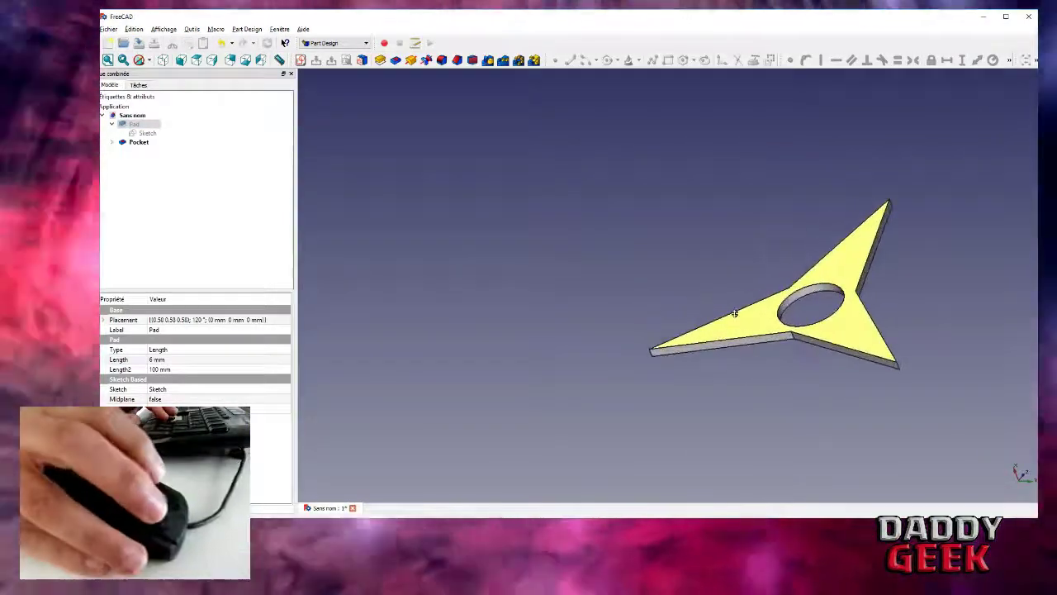
{"action": "scroll", "coordinate": [731, 302], "scroll_direction": "up", "scroll_amount": 2}
{"action": "scroll", "coordinate": [739, 306], "scroll_direction": "down", "scroll_amount": 2}
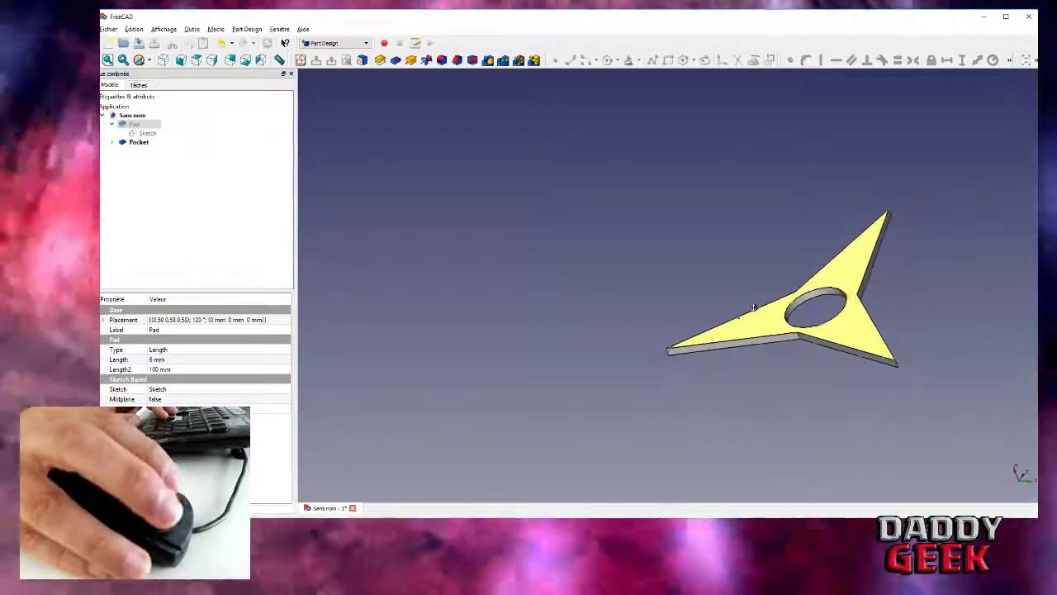
{"action": "middle_click_drag", "start_coordinate": [753, 307], "coordinate": [710, 303]}
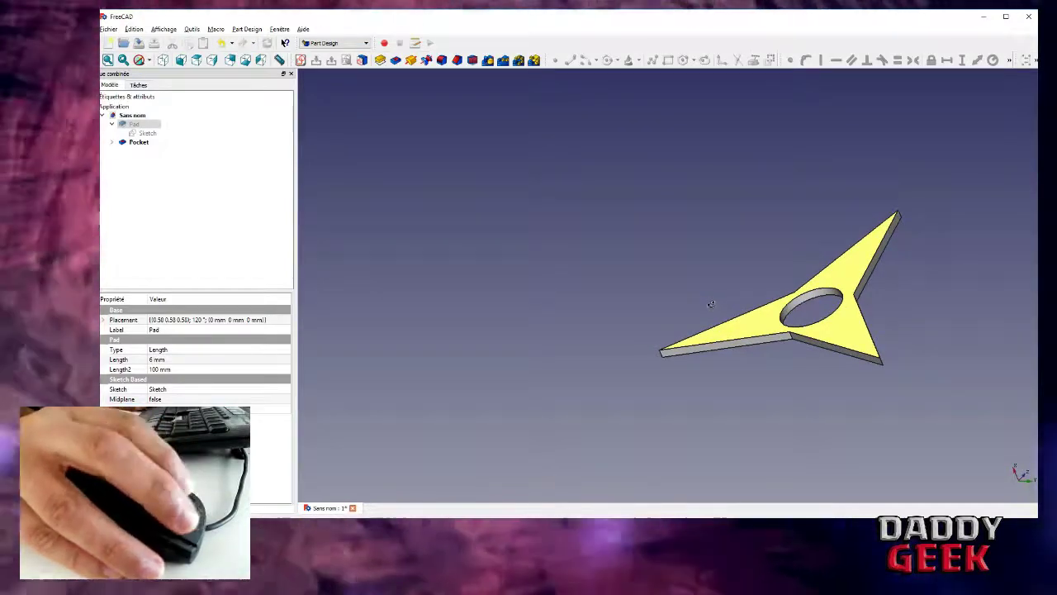
{"action": "middle_click", "coordinate": [710, 305]}
{"action": "middle_click", "coordinate": [710, 305]}
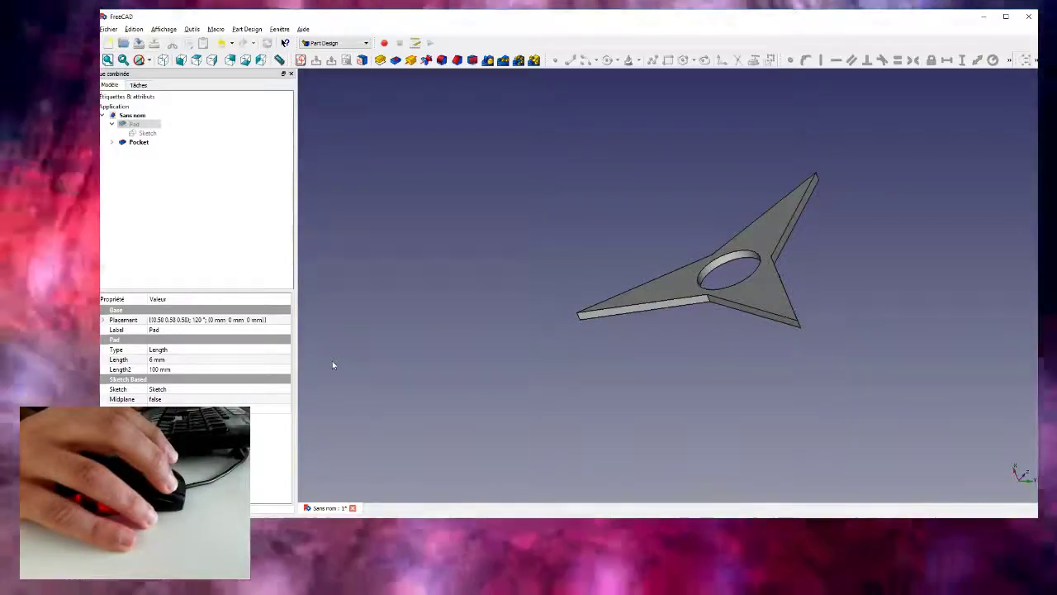
{"action": "key", "text": "alt+Tab"}
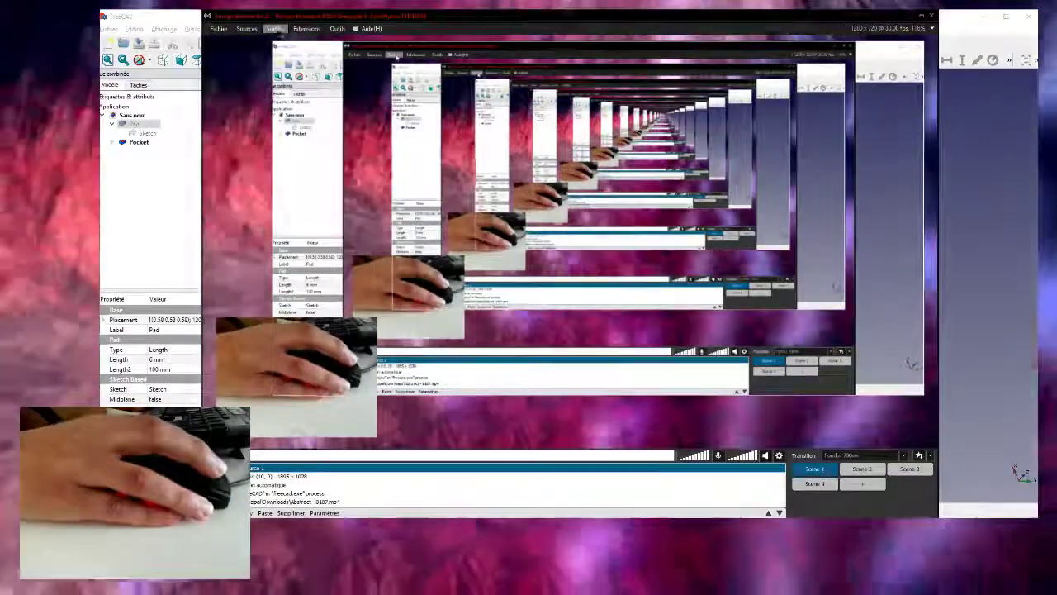